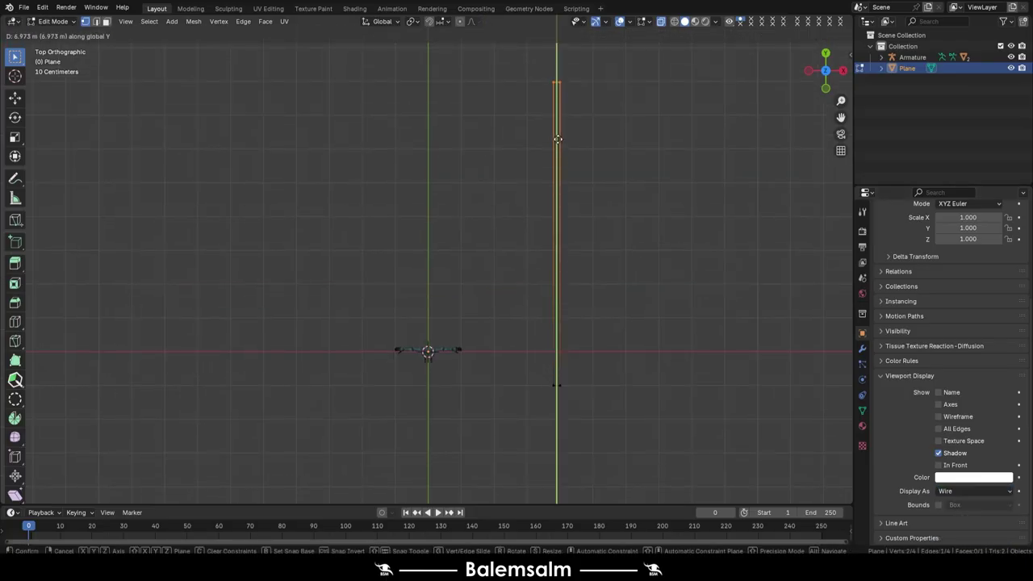
Try moving the selected wall end along Y, cancel it, and return to top view
middle_click_drag(558, 139, 523, 327, "shift")
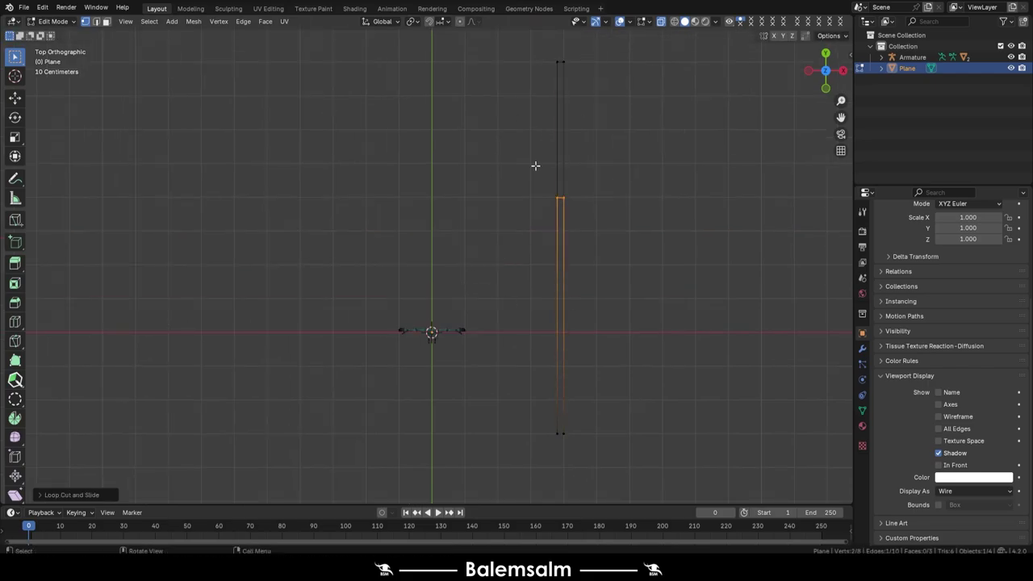
key("Escape")
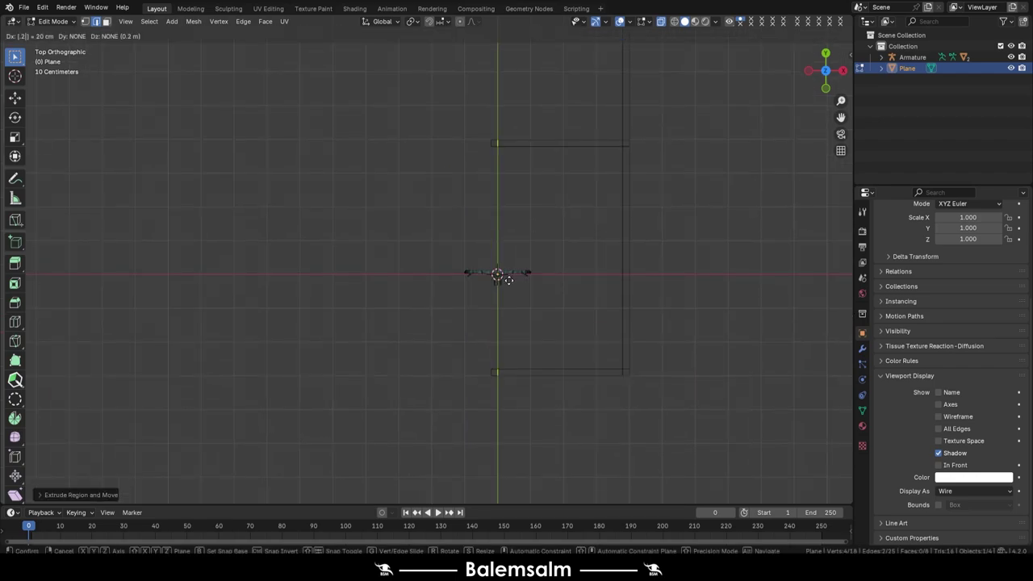
key("Tab")
middle_click_drag(475, 179, 528, 266)
key("Tab")
key("KP_7")
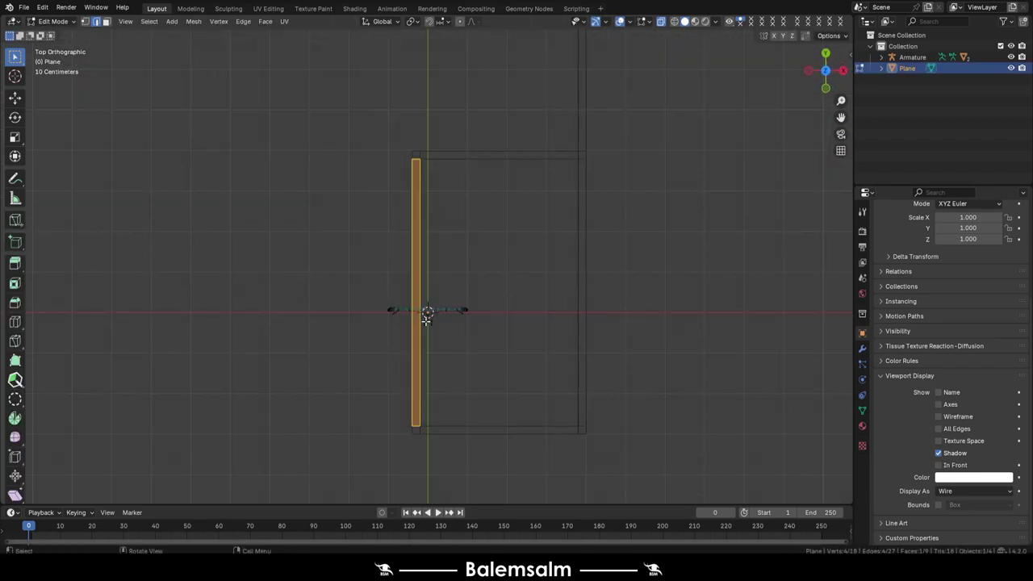
middle_click_drag(405, 309, 512, 374)
key("grave")
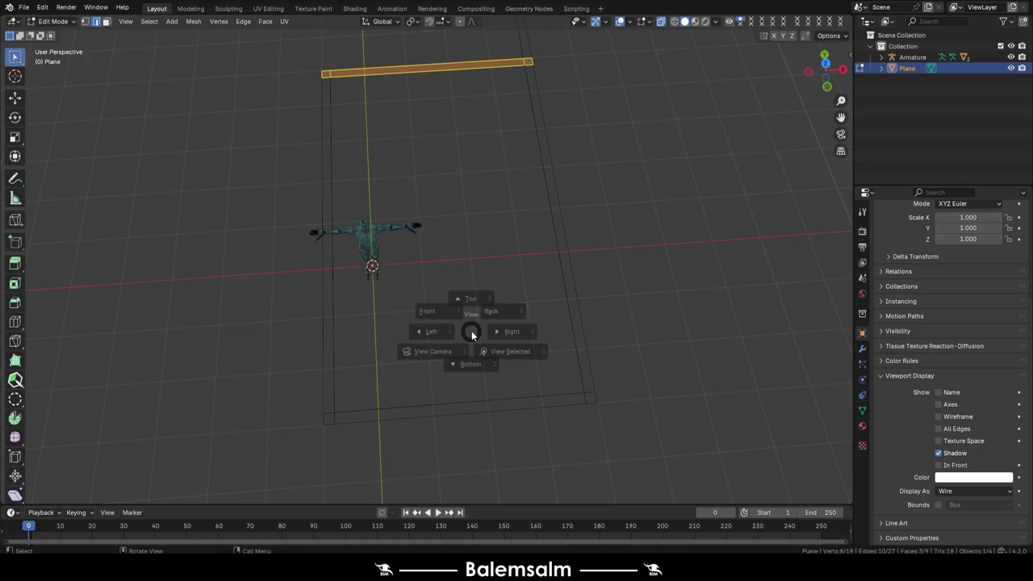
left_click(473, 299)
Move a wall edge along Y, undo it, add a loop cut, and frame the walls
key("g")
key("y")
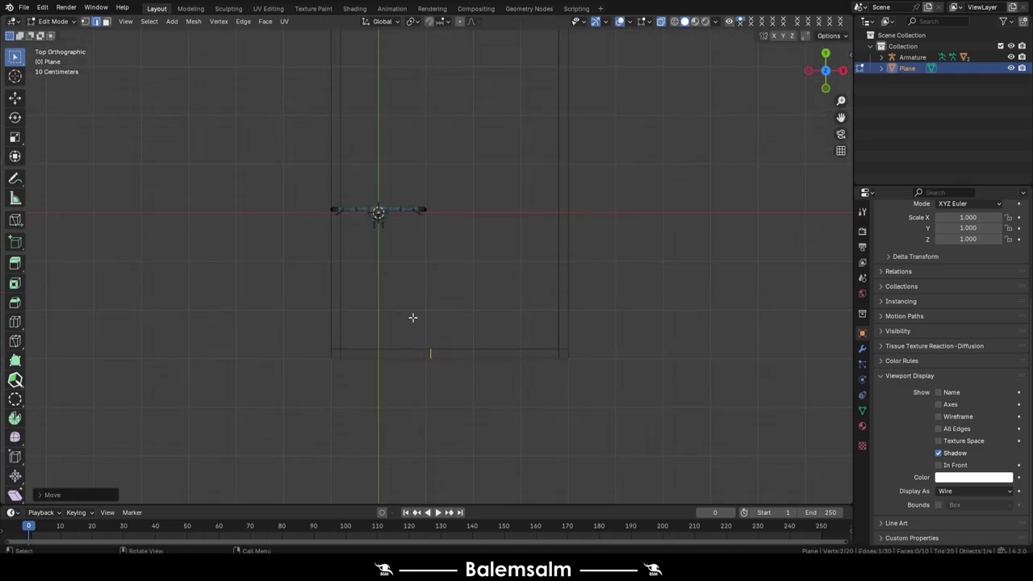
key("Escape")
key("ctrl+z")
key("ctrl+r")
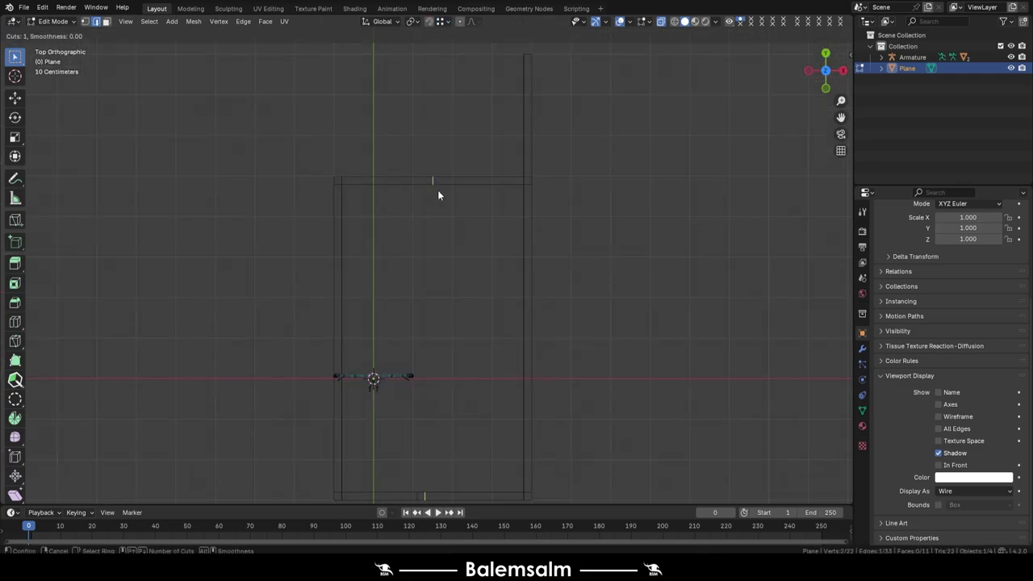
key("Tab")
key("a")
key("KP_7")
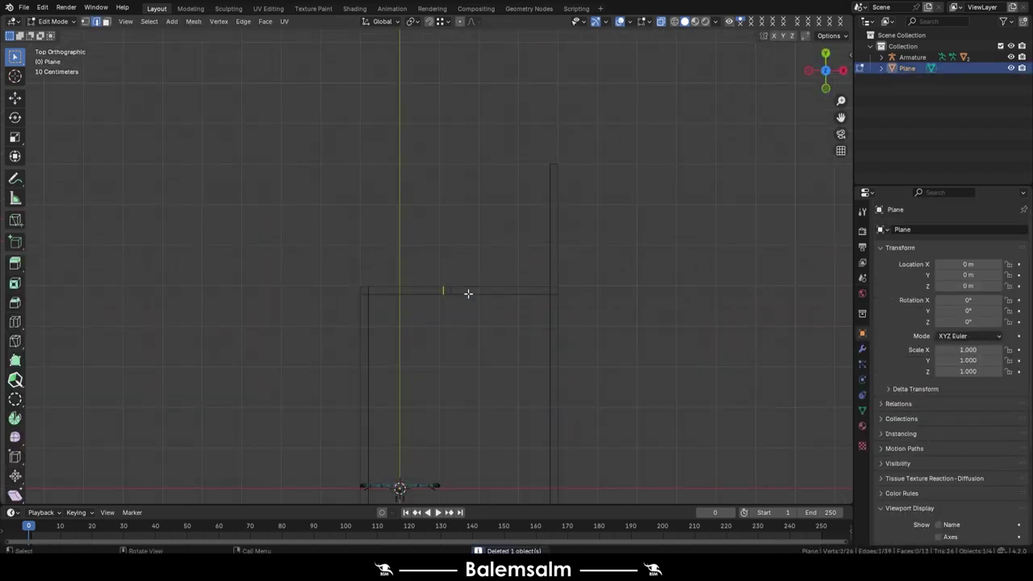
key("Escape")
key("Tab")
key("KP_Decimal")
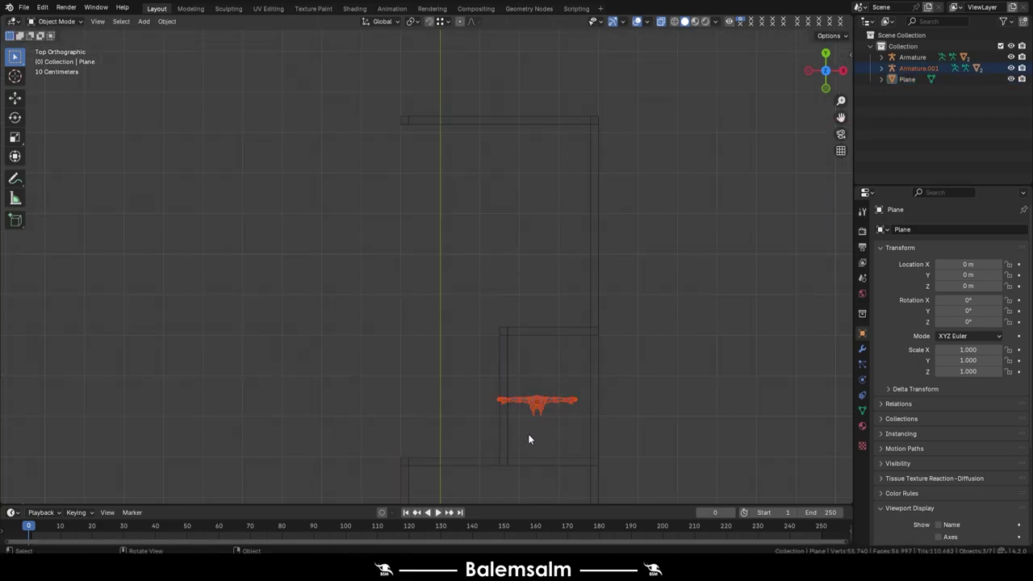
Move the thin wall face along Y, extrude the next wall along X, and bridge two edges
key("Tab")
key("g")
key("y")
left_click(364, 195)
middle_click_drag(365, 195, 503, 214, "shift")
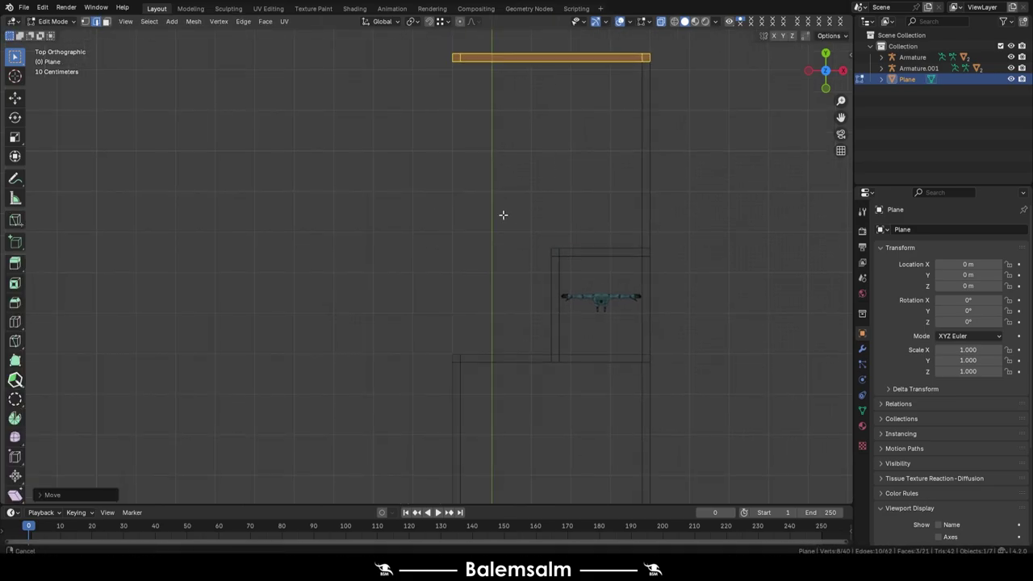
left_click(226, 329)
middle_click_drag(334, 293, 481, 333, "shift")
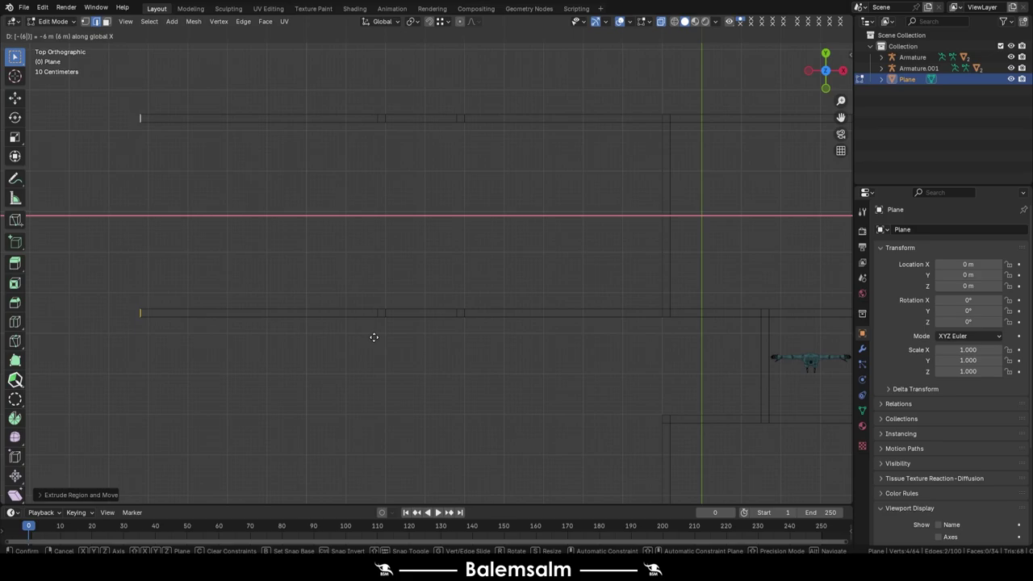
right_click(143, 122)
left_click(121, 218)
scroll(473, 241, "down", 1)
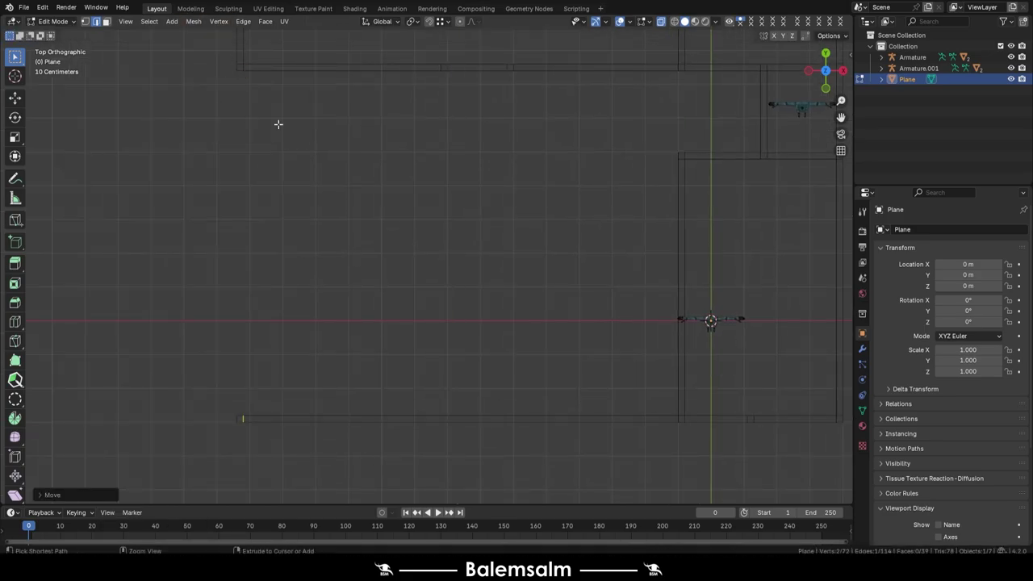
Duplicate the human reference figure and adjust the pair of wall vertices
key("Tab")
scroll(433, 233, "down", 3)
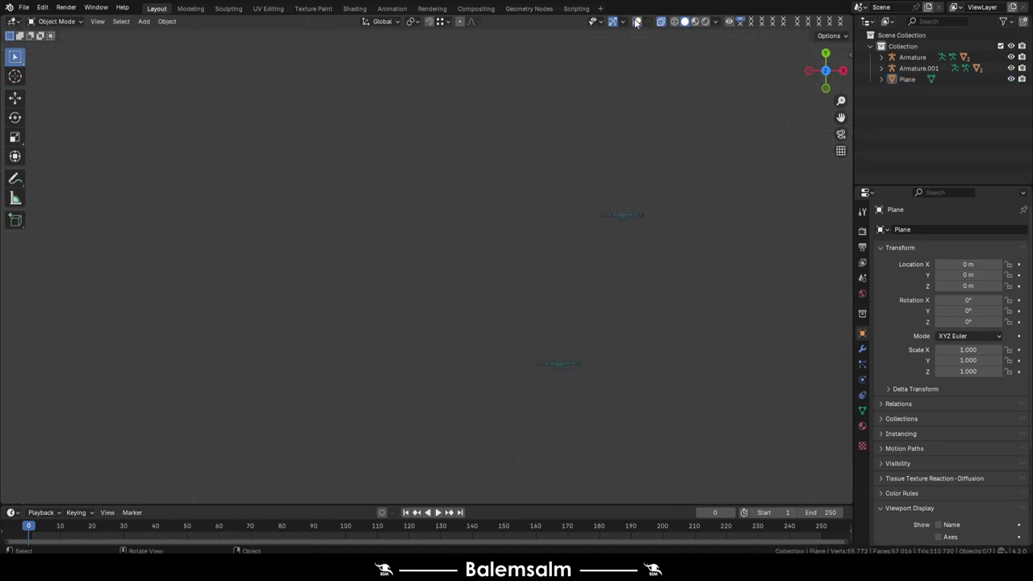
scroll(443, 274, "up", 1)
left_click(660, 208)
key("shift+d")
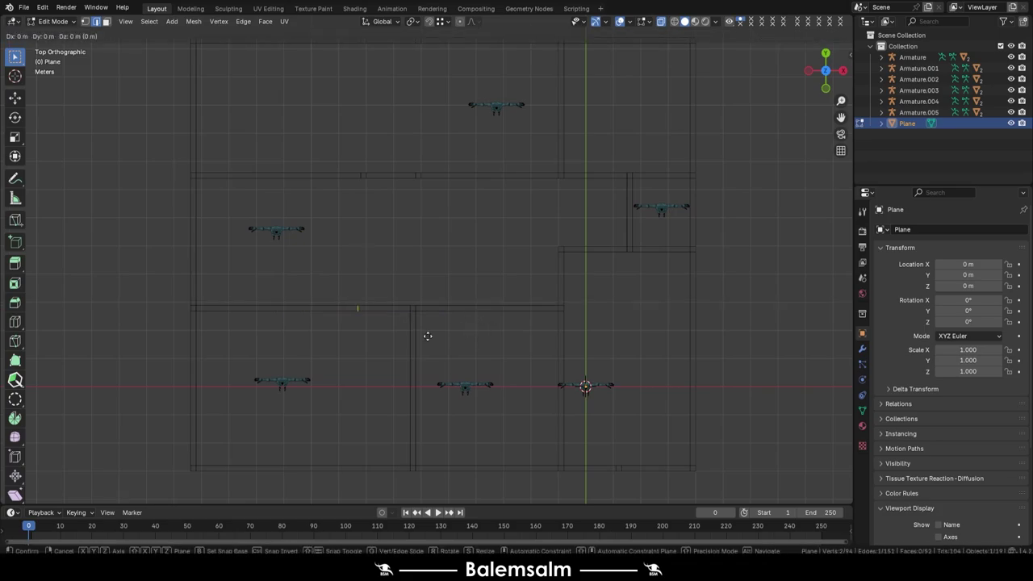
left_click(428, 336)
left_click_drag(445, 35, 357, 218)
middle_click_drag(414, 301, 413, 355, "shift")
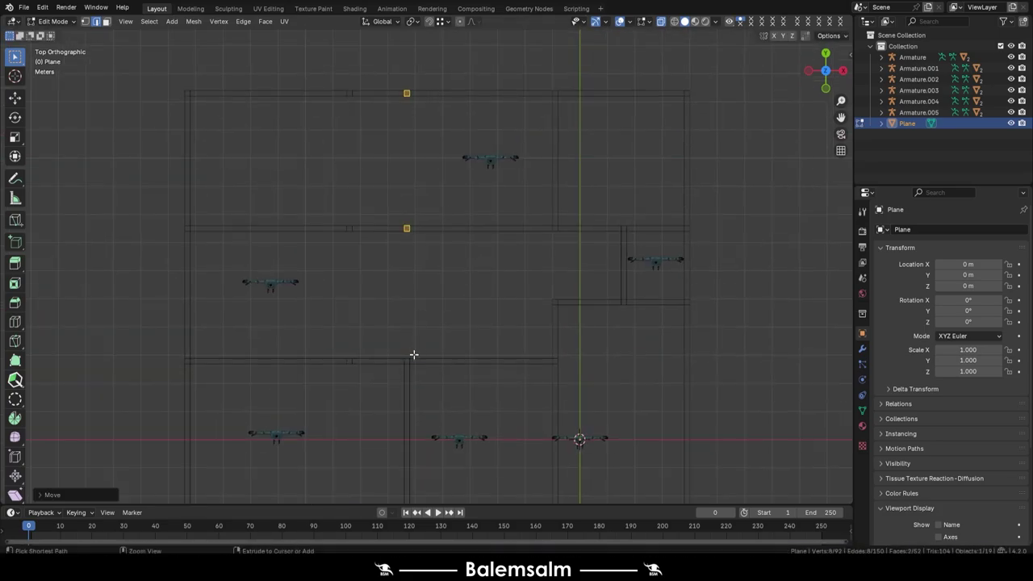
key("Tab")
mouse_move(447, 233)
middle_mouse_down()
mouse_move(420, 284)
mouse_move(518, 300)
middle_mouse_up()
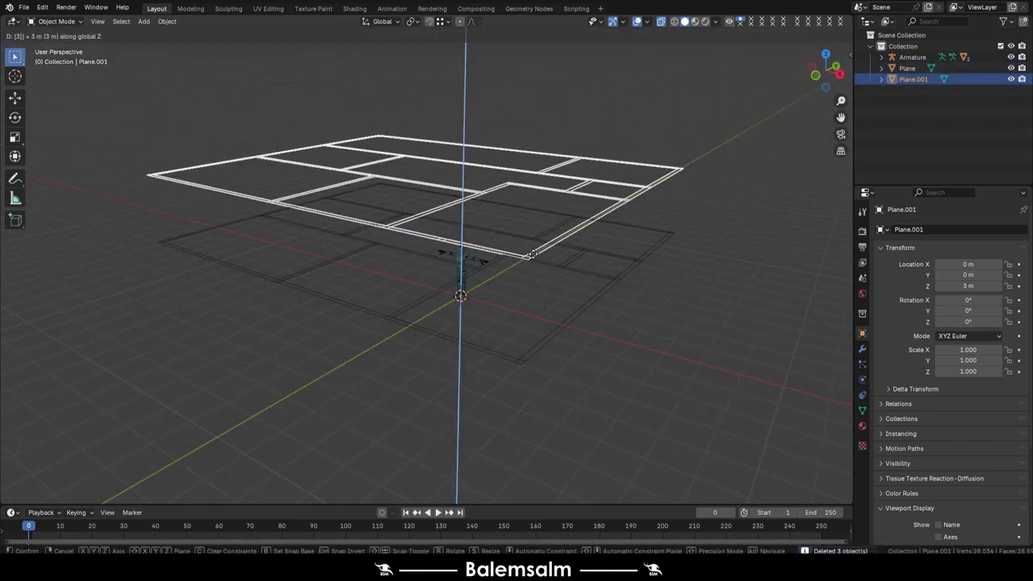
Put the plans into floor_1 and floor_2 collections, adjust the upper walls, and add a Text object
key("m")
type("floor_2")
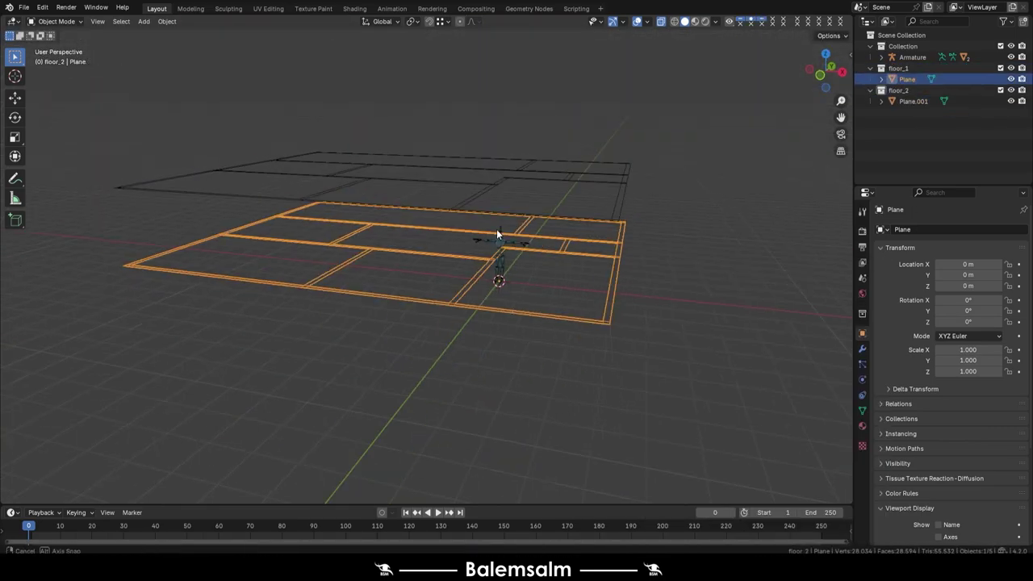
key("Tab")
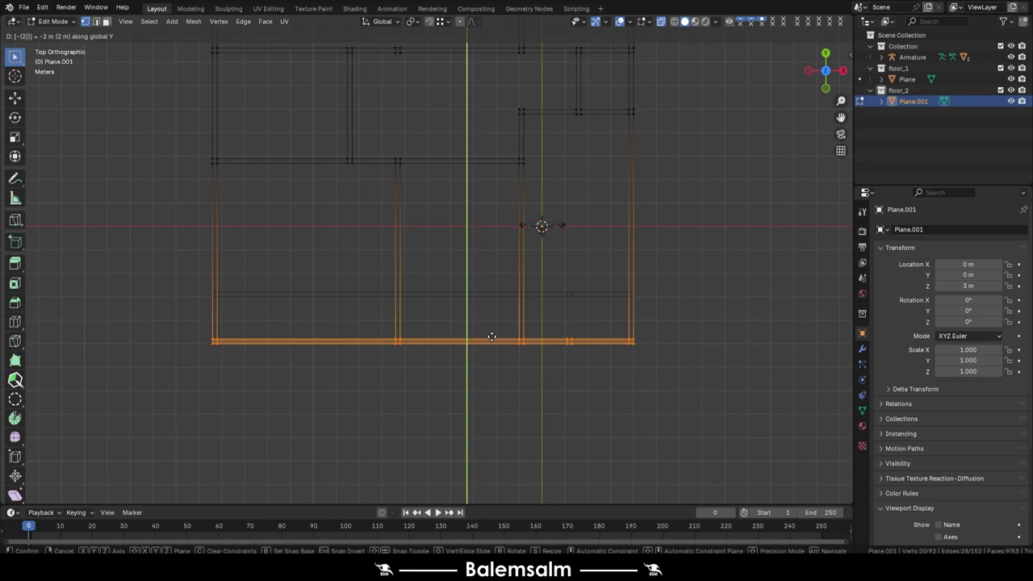
left_click(211, 293)
middle_click_drag(212, 292, 320, 453, "shift")
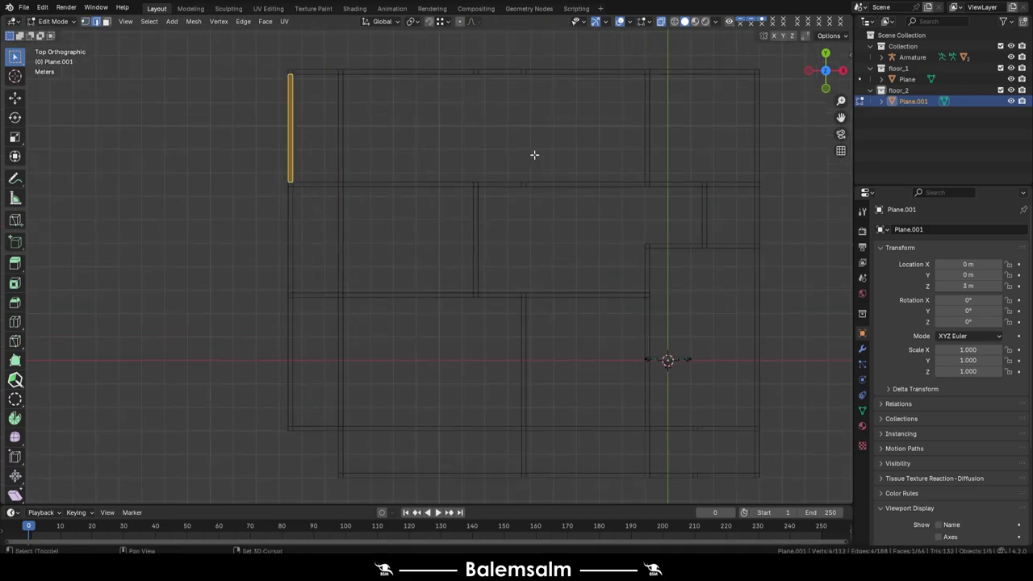
middle_click_drag(534, 155, 470, 275, "shift")
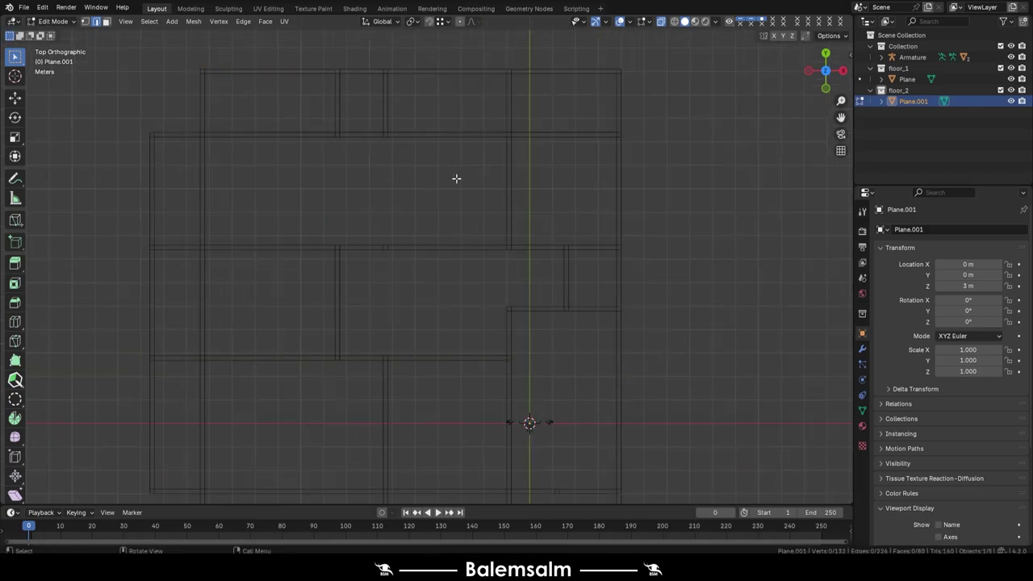
key("shift+a")
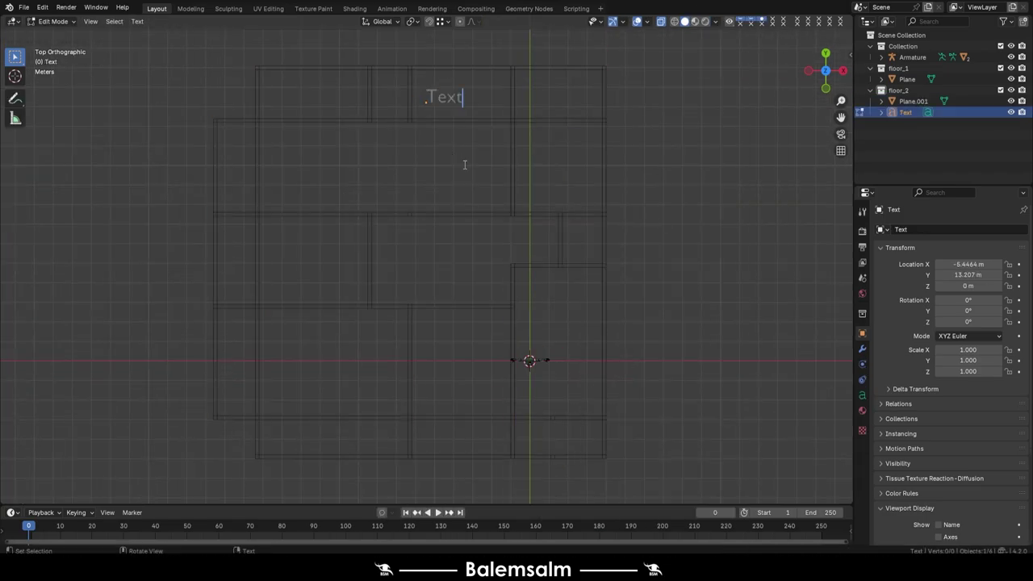
Convert the Balcony text to a mesh and Limited Dissolve each letter into simple faces
key("Tab")
right_click(567, 280)
left_click(582, 286)
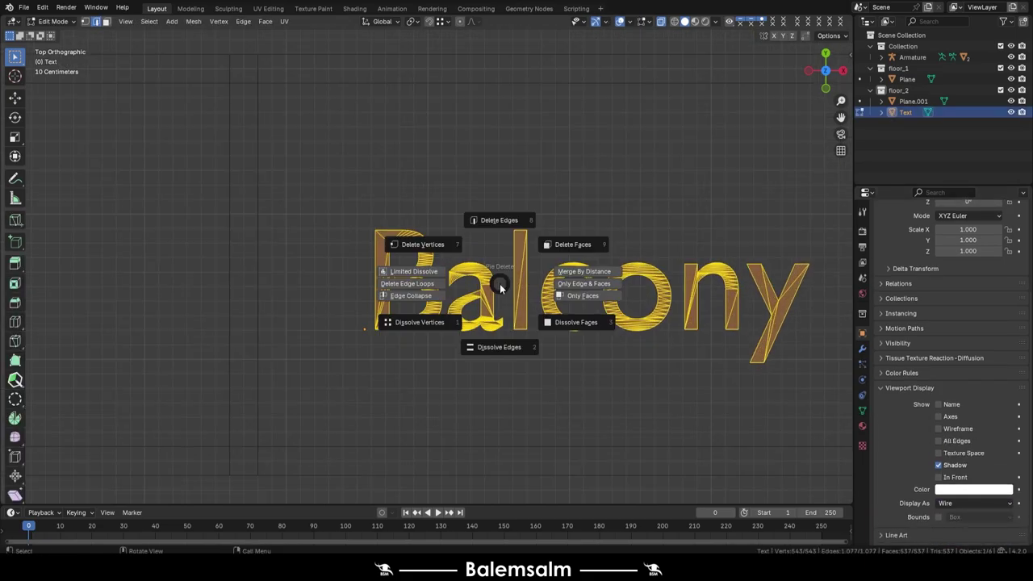
key("Tab")
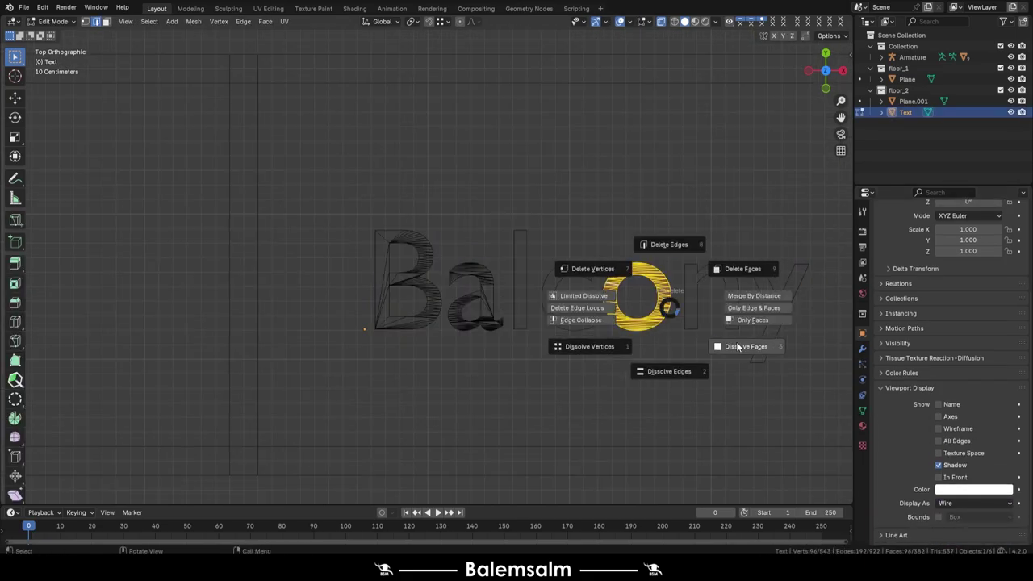
key("Escape")
left_click(476, 299)
key("ctrl+l")
scroll(462, 264, "up", 4)
key("x")
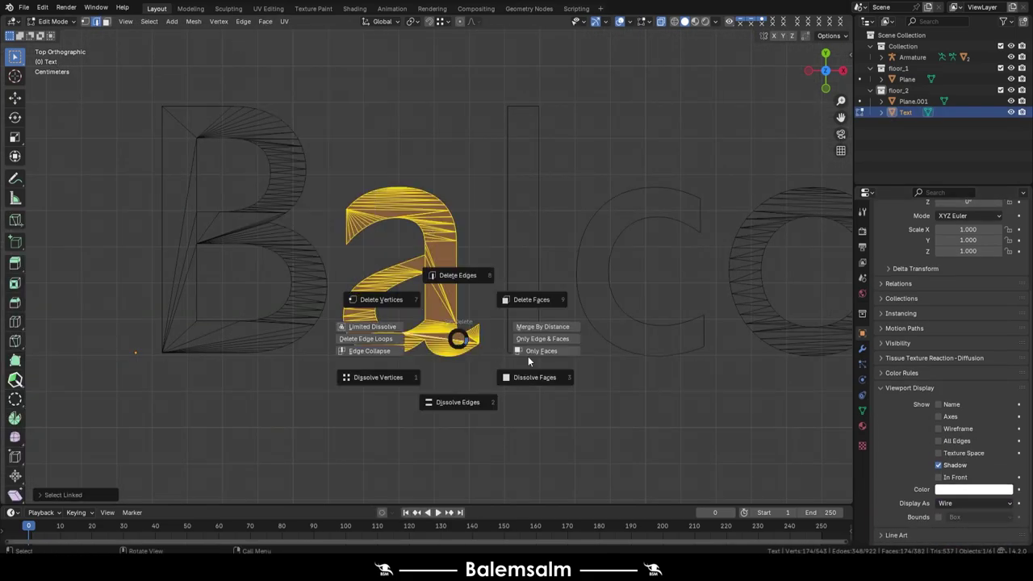
left_click(358, 326)
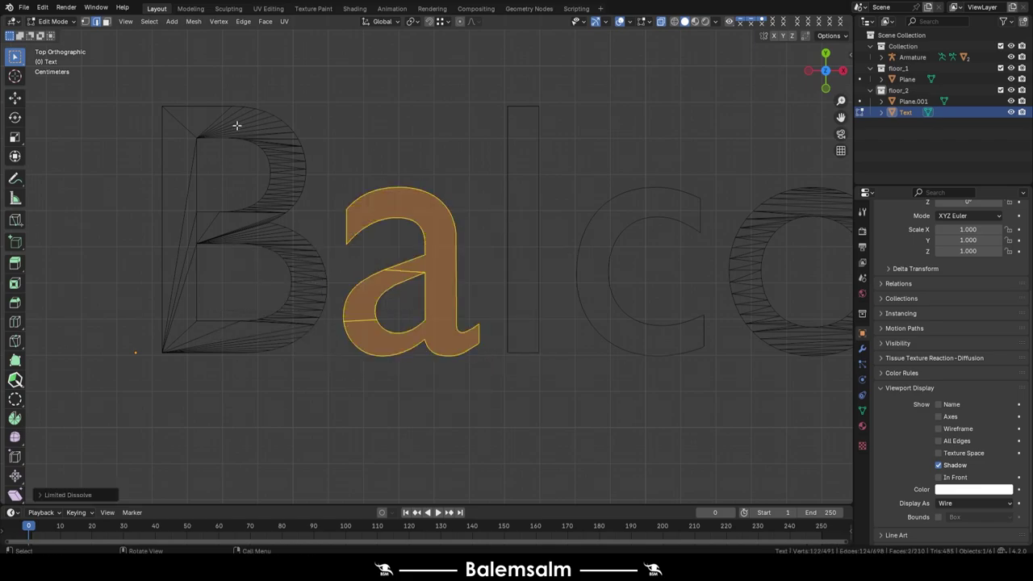
left_click_drag(328, 87, 69, 445)
left_click_drag(549, 203, 377, 428)
key("Tab")
scroll(449, 350, "down", 8)
Scale the Balcony label, add 90°-rotated copies, then hide floor_2 and switch to front view
key("s")
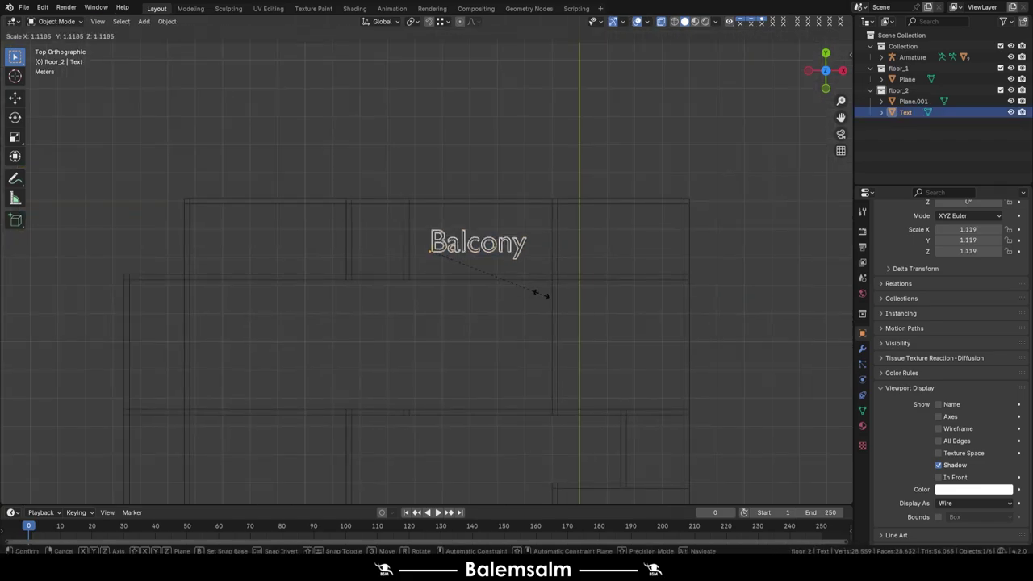
left_click(543, 295)
scroll(429, 218, "down", 2)
key("shift+d")
type("r90")
key("shift+d")
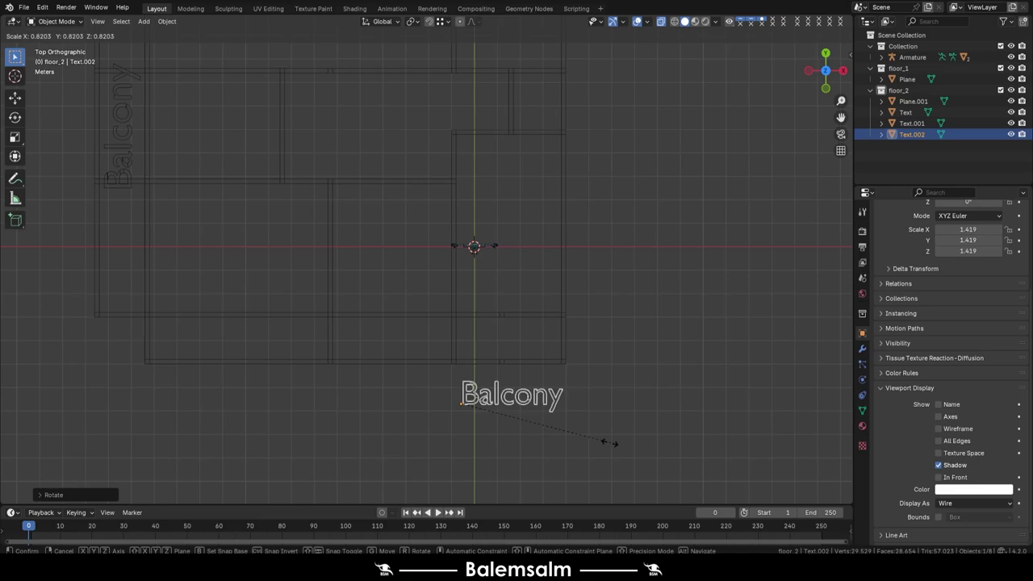
left_click(611, 443)
middle_click_drag(415, 335, 234, 100)
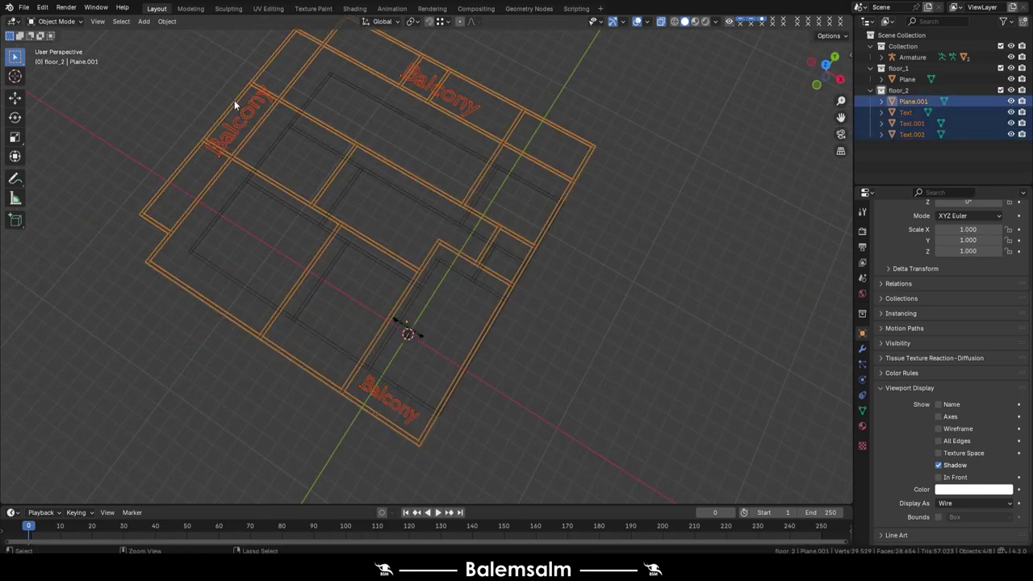
key("ctrl+j")
key("h")
key("KP_1")
Move the armature into a new collection named 'Human Ref'
key("m")
double_click(557, 313)
type("Human R")
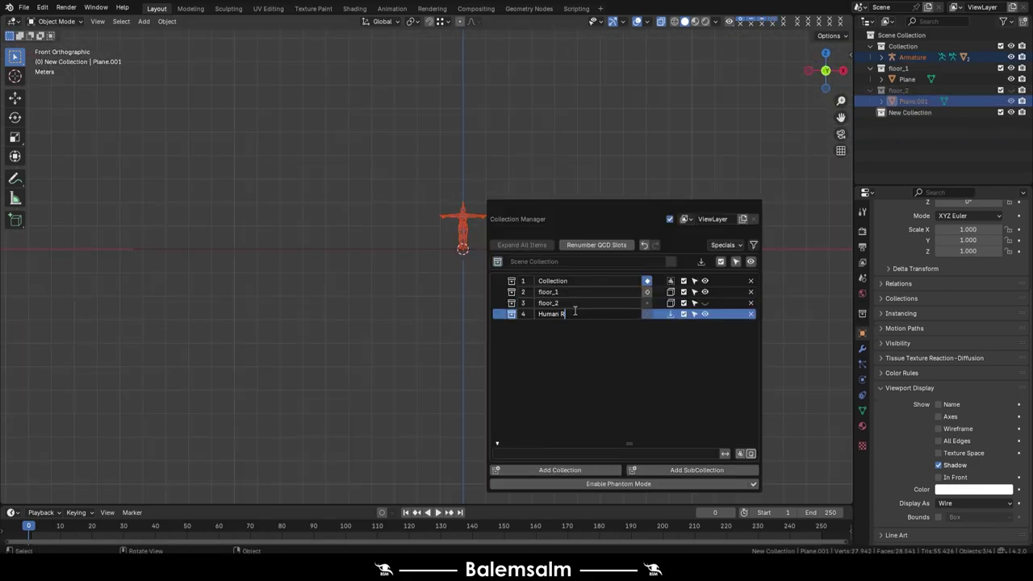
type("ef")
key("Return")
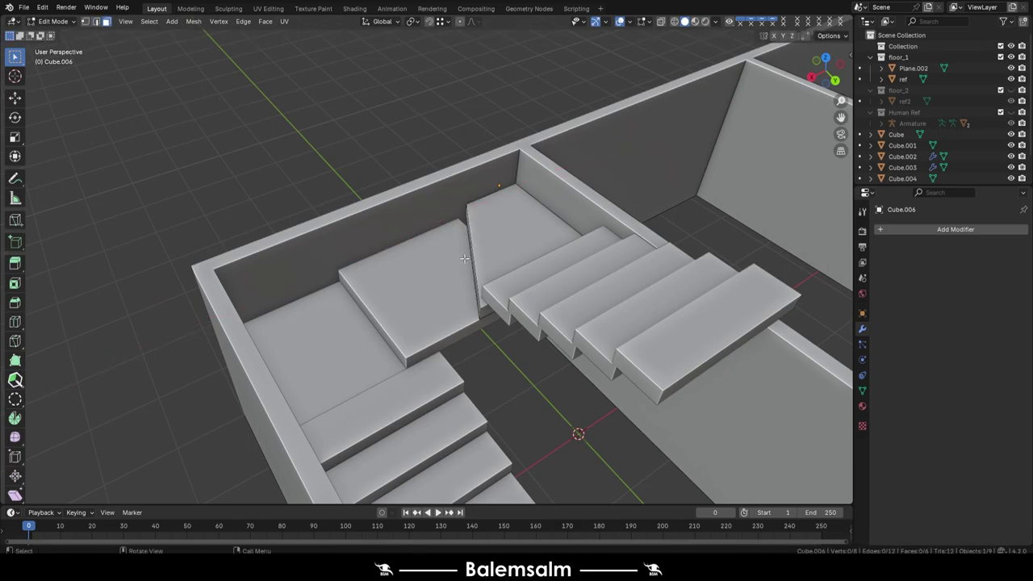
Slide the landing edge along X on the wall and orbit in for a closer view
key("g")
key("x")
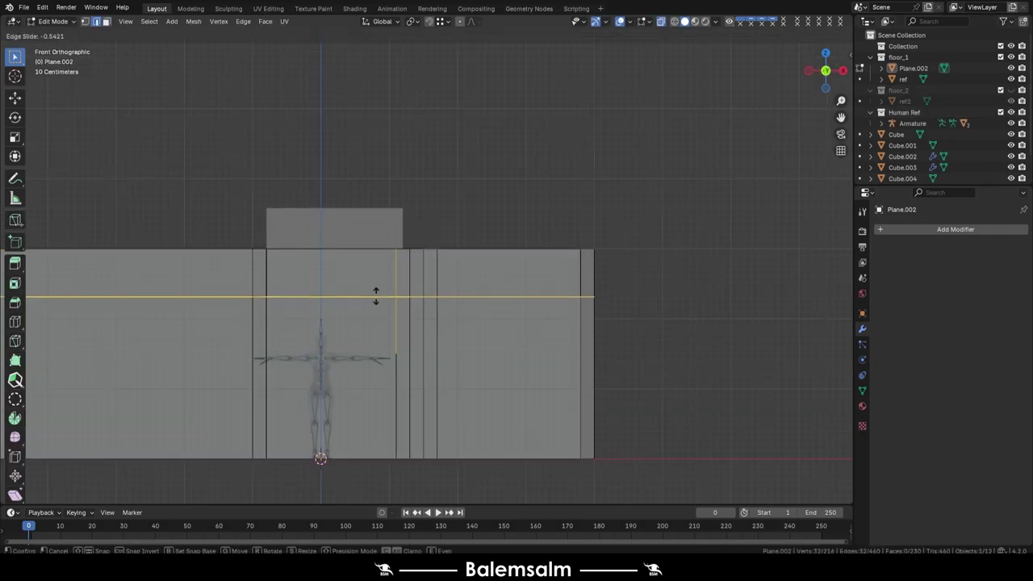
left_click(376, 295)
middle_click_drag(375, 295, 572, 190)
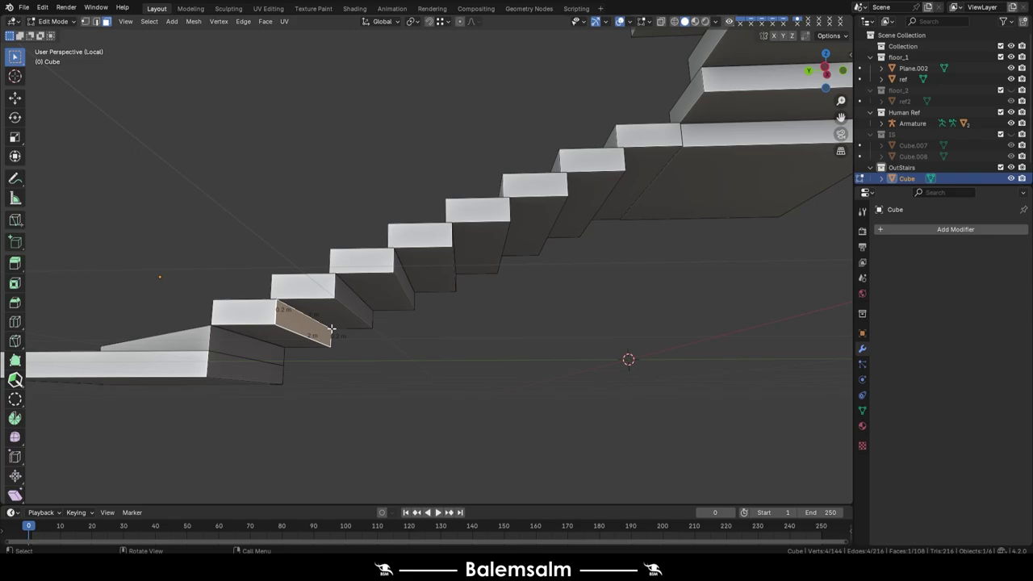
Extrude the selected stair face outward along its normal
middle_click_drag(468, 297, 522, 248)
key("e")
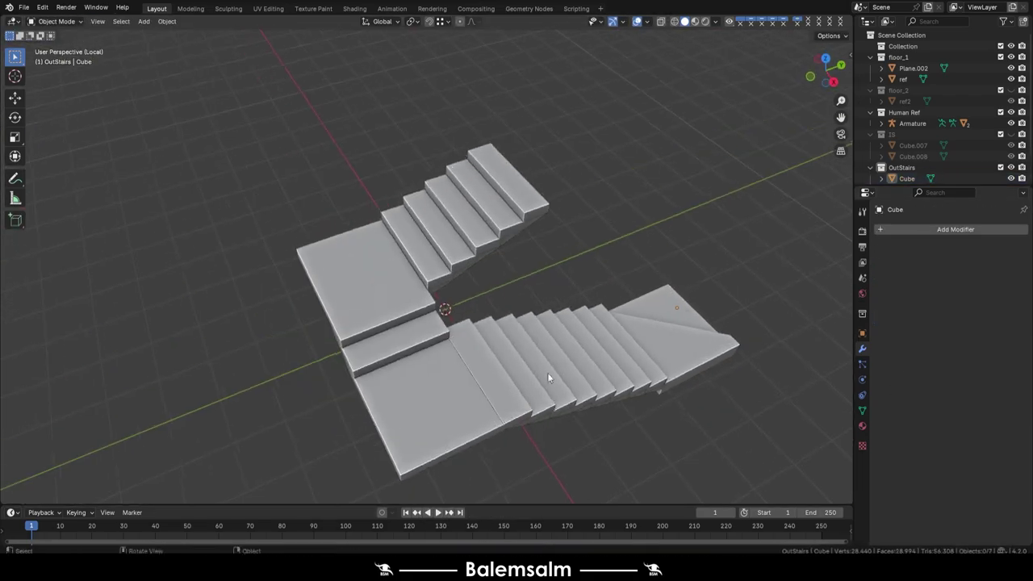
Select the underside piece of the outdoor stairs
left_click(397, 260)
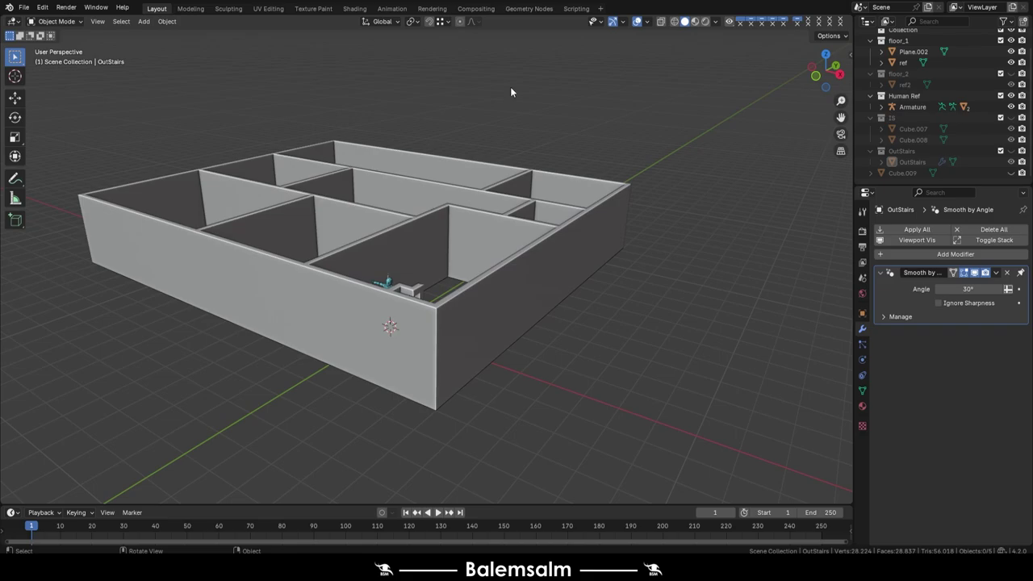
Select the ground-floor walls Plane.002 and inspect them with see-through display
middle_click_drag(390, 326, 475, 217)
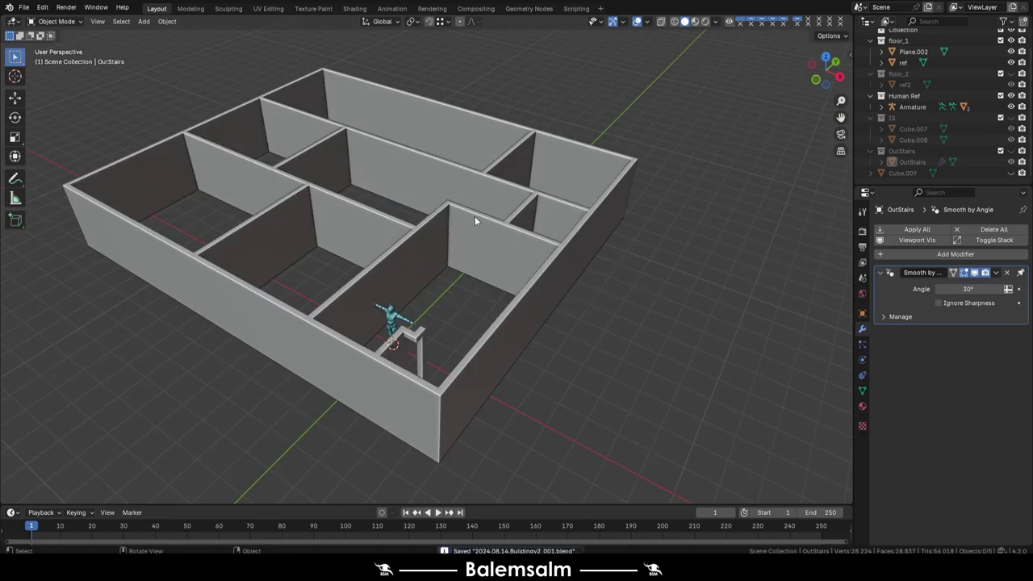
key("KP_1")
left_click(524, 311)
key("Tab")
scroll(355, 45, "down", 3)
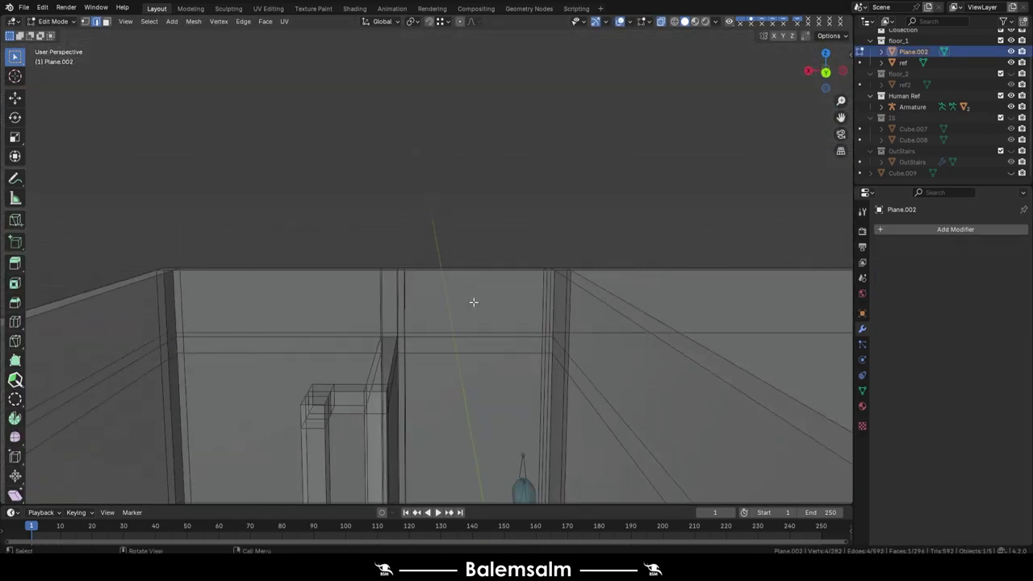
key("alt+z")
middle_click_drag(355, 162, 393, 282)
key("alt+z")
left_click(646, 21)
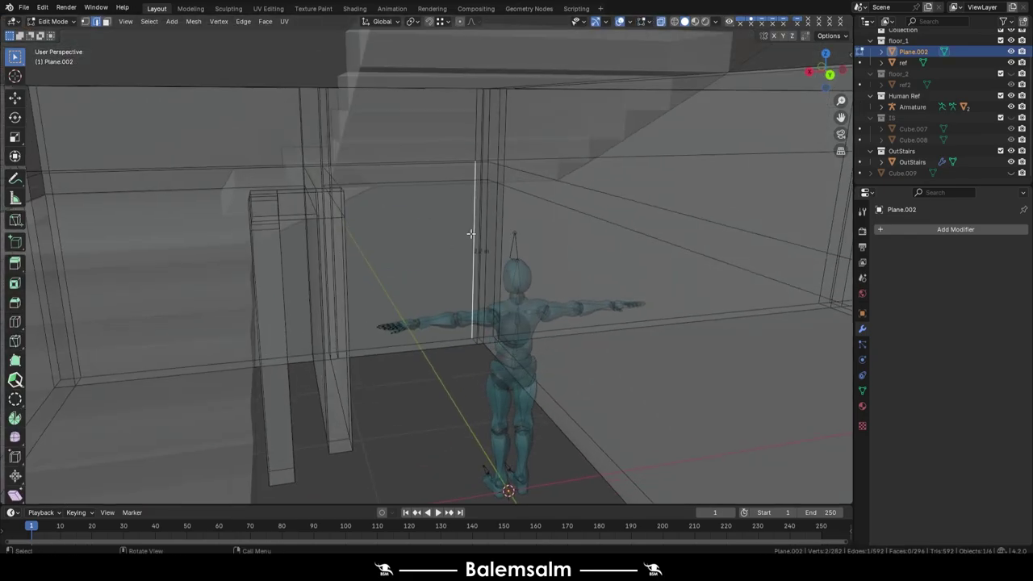
key("alt+z")
key("Tab")
scroll(334, 342, "down", 5)
scroll(337, 350, "up", 2)
Loop-cut the front wall and delete the selected faces to open a doorway
middle_click_drag(337, 350, 219, 222)
left_click(219, 222)
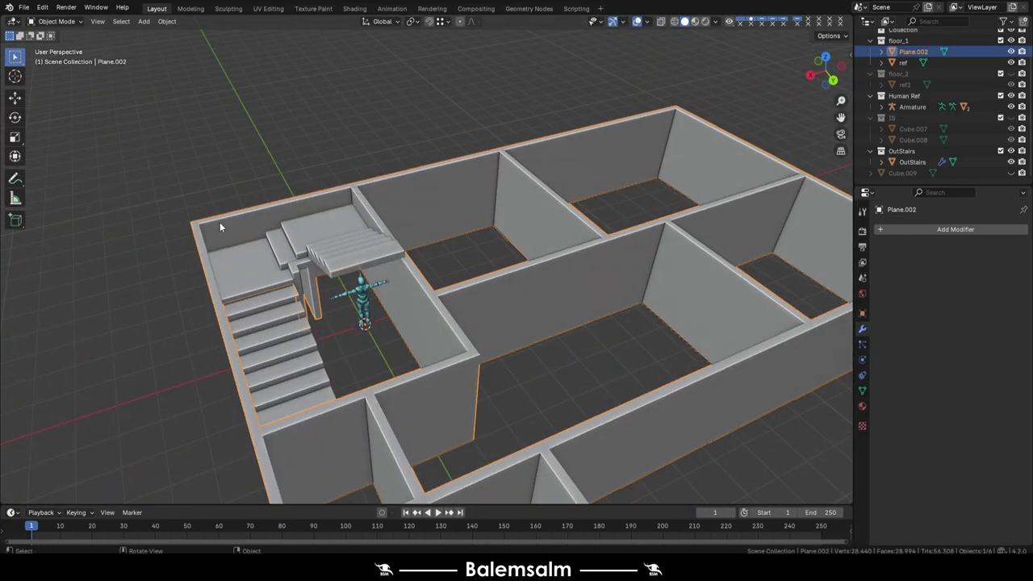
key("Tab")
key("alt+z")
key("ctrl+r")
left_click(430, 274)
left_click_drag(423, 307, 376, 427)
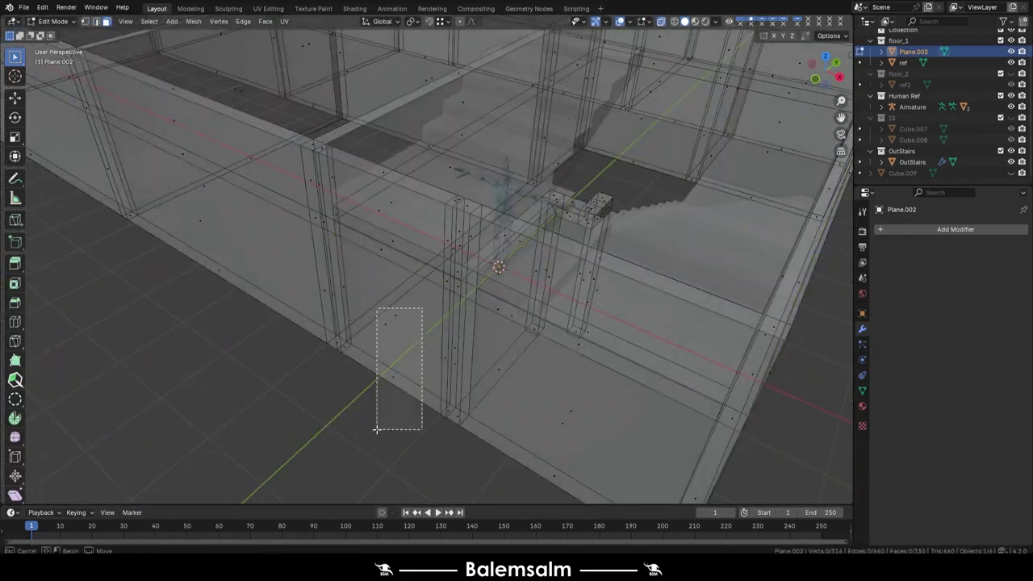
key("alt+z")
mouse_move(376, 427)
middle_mouse_down()
mouse_move(468, 342)
mouse_move(489, 7)
middle_mouse_up()
key("x")
key("Tab")
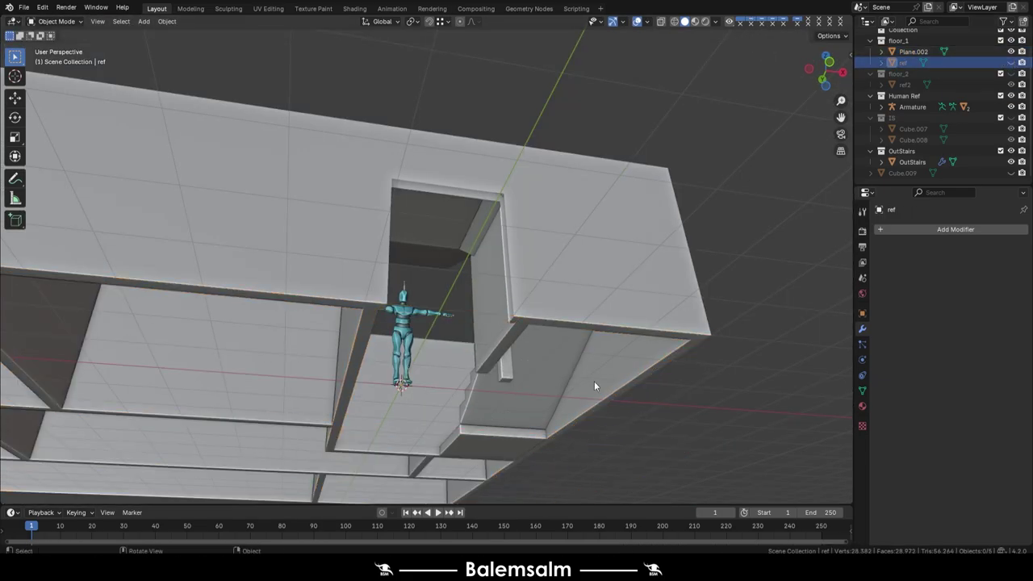
Raise the doorway's top edges along Z to the new door height
left_click(594, 381)
middle_click_drag(594, 381, 519, 355)
key("grave")
mouse_move(461, 335)
middle_mouse_down()
mouse_move(464, 322)
mouse_move(436, 332)
mouse_move(454, 364)
mouse_move(365, 275)
middle_mouse_up()
scroll(364, 274, "up", 4)
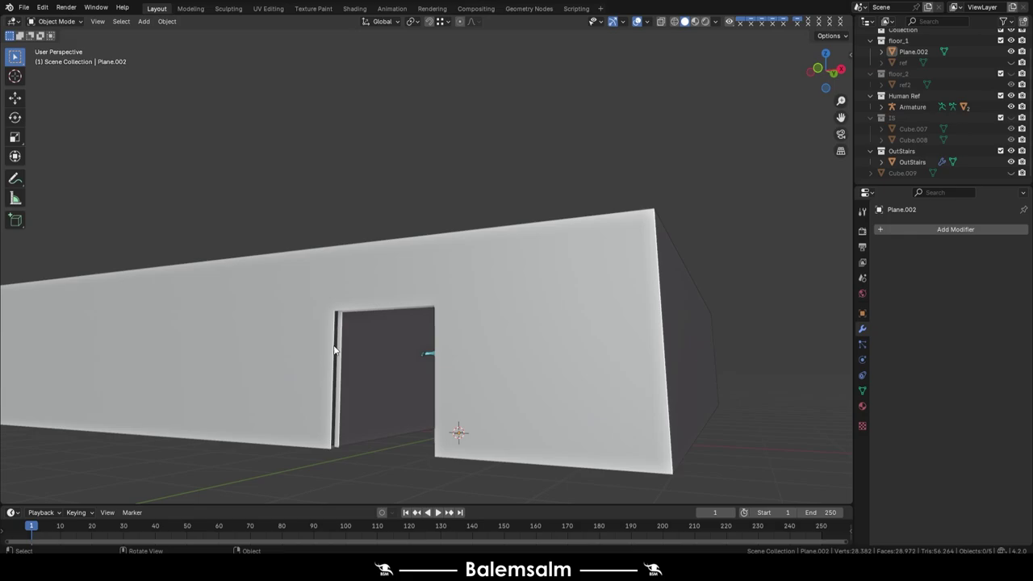
key("Tab")
scroll(335, 349, "down", 3)
middle_click_drag(305, 422, 452, 242)
key("grave")
left_click(80, 246)
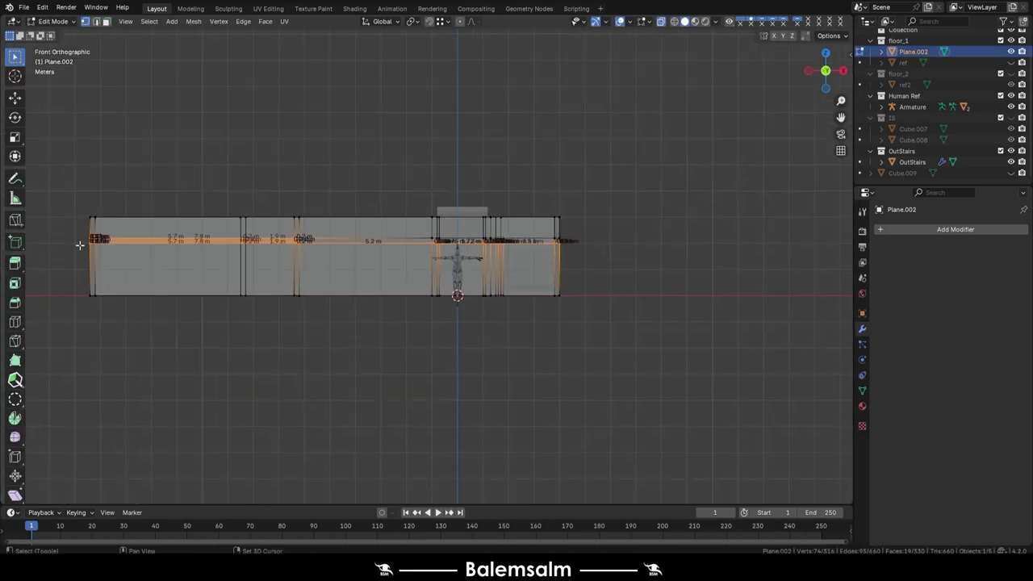
scroll(387, 267, "up", 8)
key("g")
left_click(381, 468)
key("Tab")
Add a cube at the doorway and slide its side to match the opening width
middle_click_drag(381, 468, 449, 313)
scroll(444, 313, "up", 4)
scroll(439, 316, "down", 5)
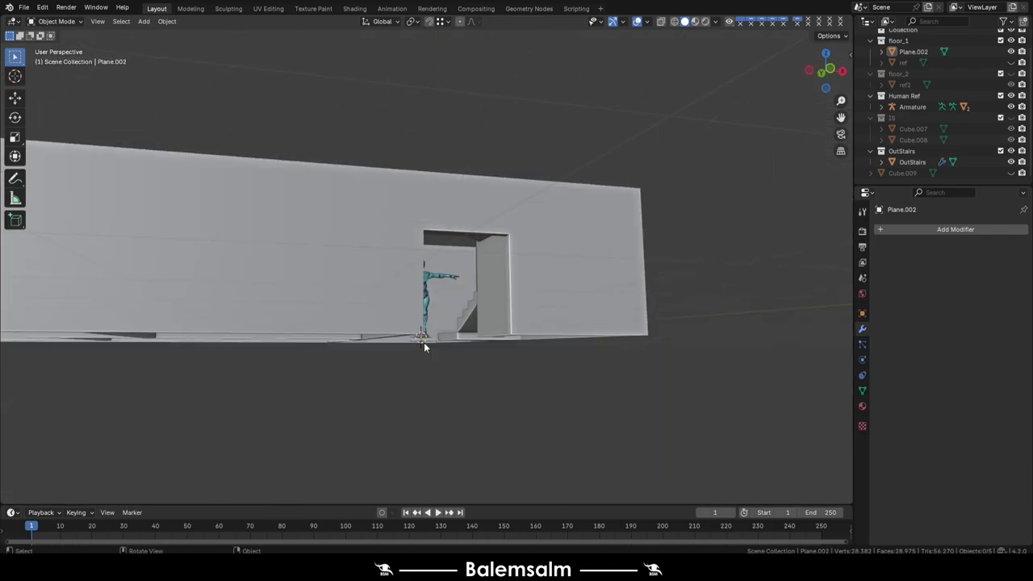
middle_click_drag(424, 342, 414, 327)
key("shift+a")
left_click(417, 338)
key("Tab")
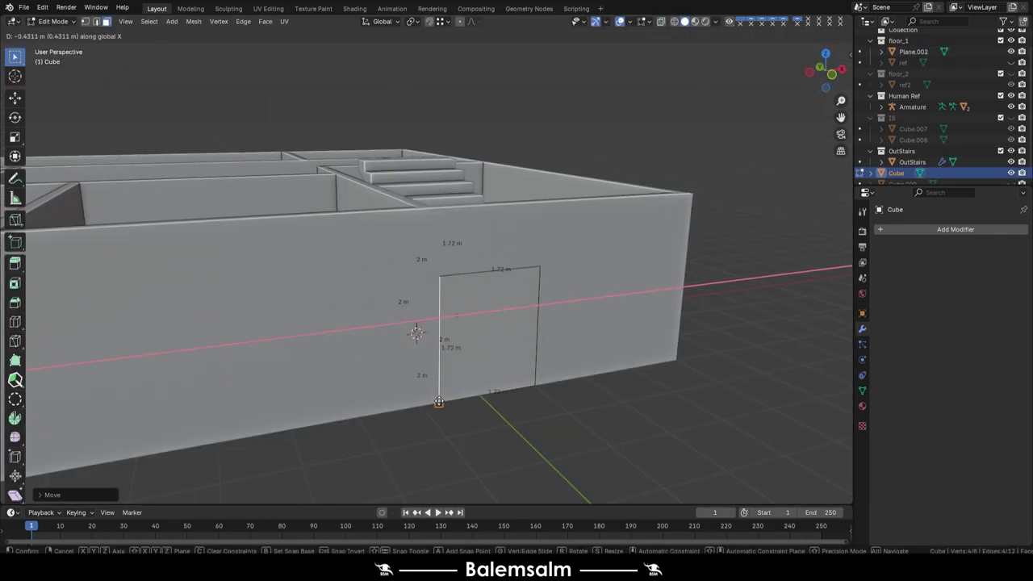
Finish fitting the block's width, then isolate the human figure in front orthographic view
left_click(439, 402)
key("Tab")
left_click(913, 107)
right_click(888, 169)
key("KP_Divide")
key("KP_1")
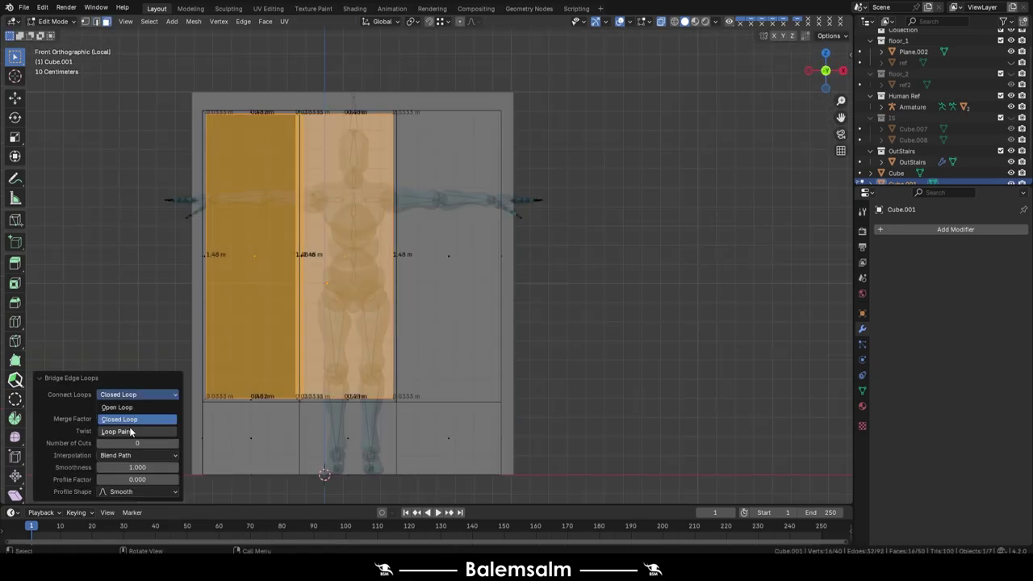
Confirm the door edge move to complete the diagonal-cut inset panel design on Cube.001
left_click(396, 257)
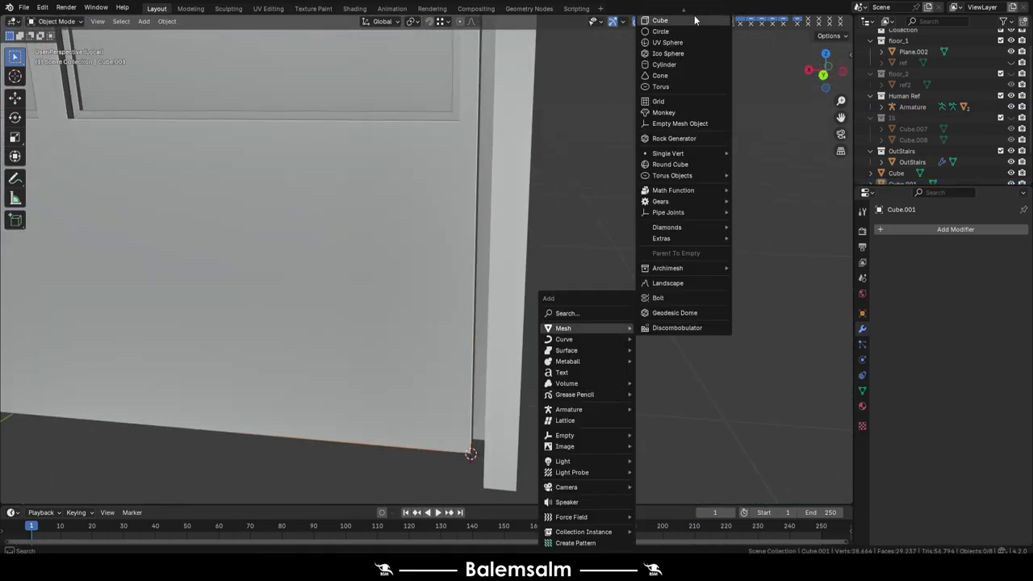
Add a cube as the door's latch box and extrude an inset keyhole into it
left_click(694, 19)
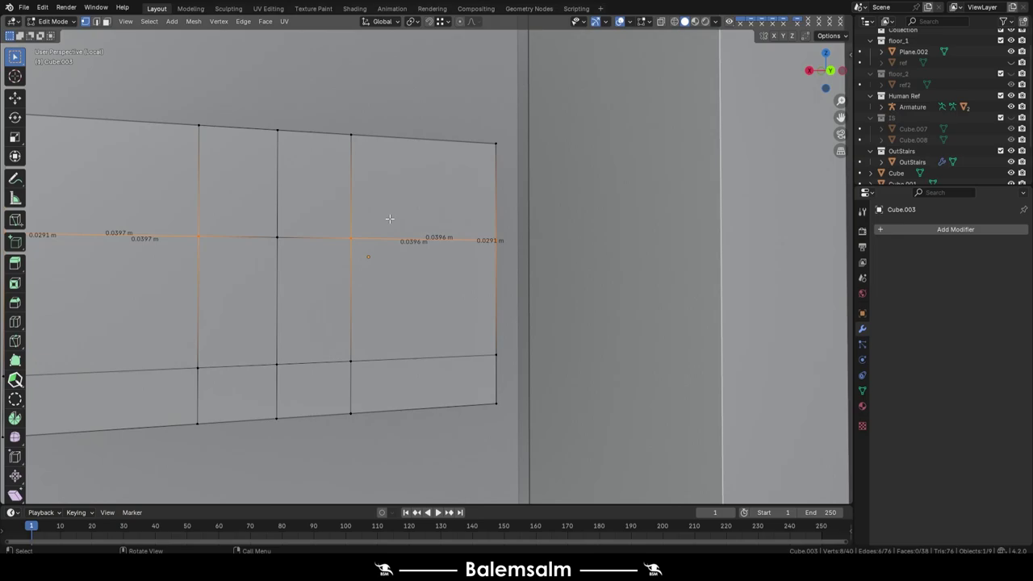
middle_click_drag(389, 218, 322, 221)
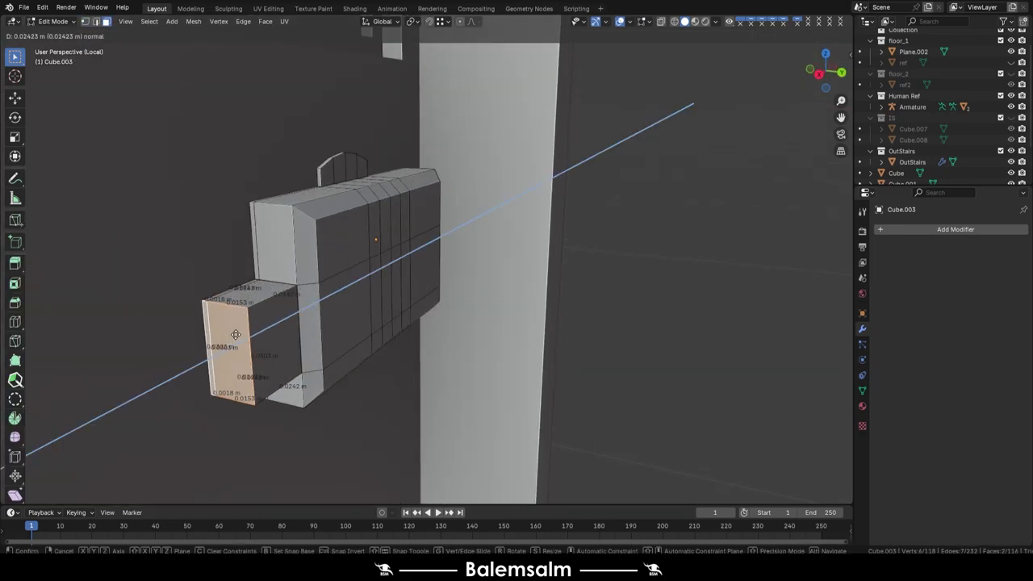
left_click(236, 334)
middle_click_drag(235, 334, 441, 236)
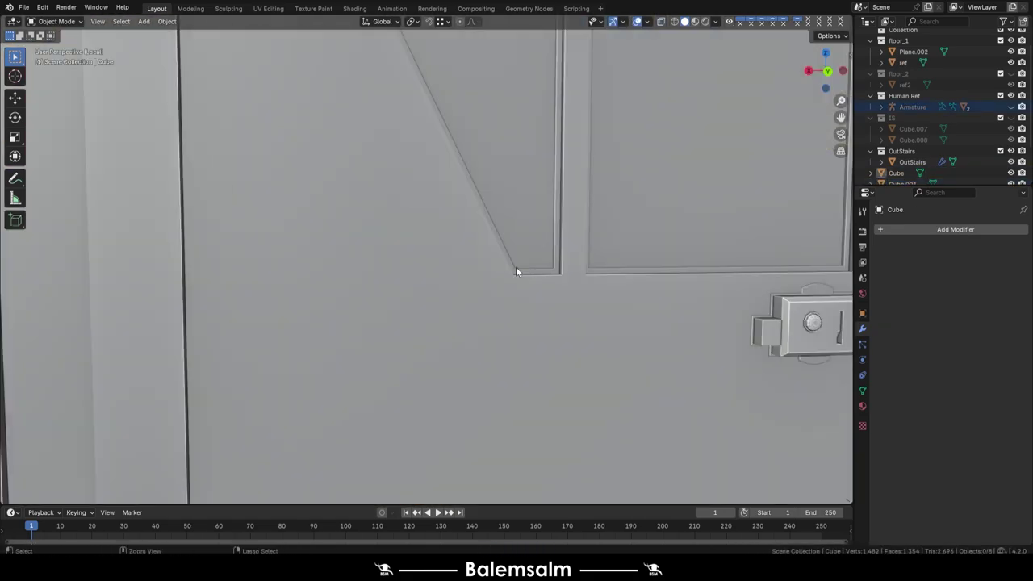
mouse_move(516, 267)
middle_mouse_down()
mouse_move(415, 261)
mouse_move(425, 285)
mouse_move(295, 211)
mouse_move(541, 358)
middle_mouse_up()
scroll(425, 284, "down", 2)
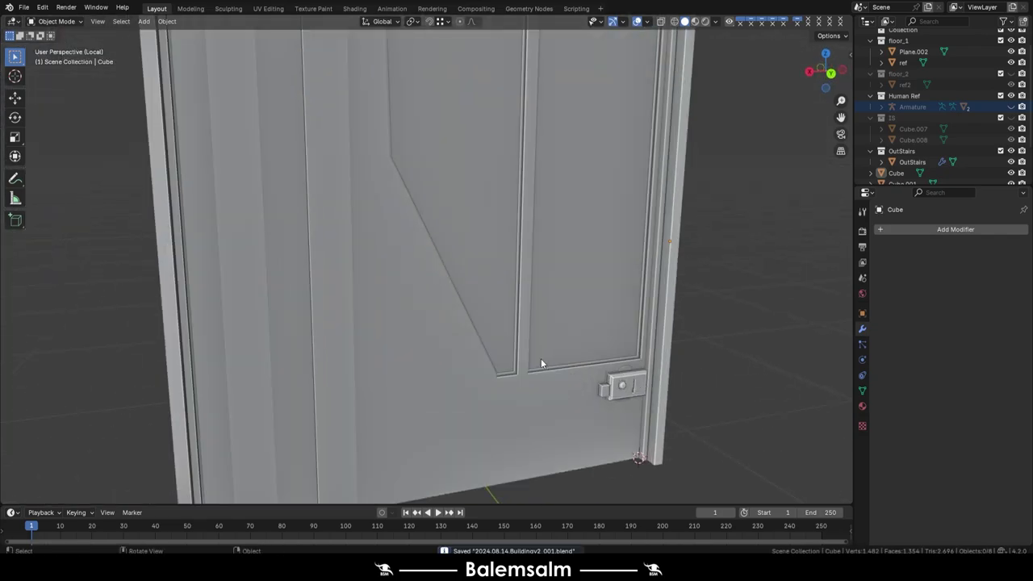
scroll(528, 303, "down", 4)
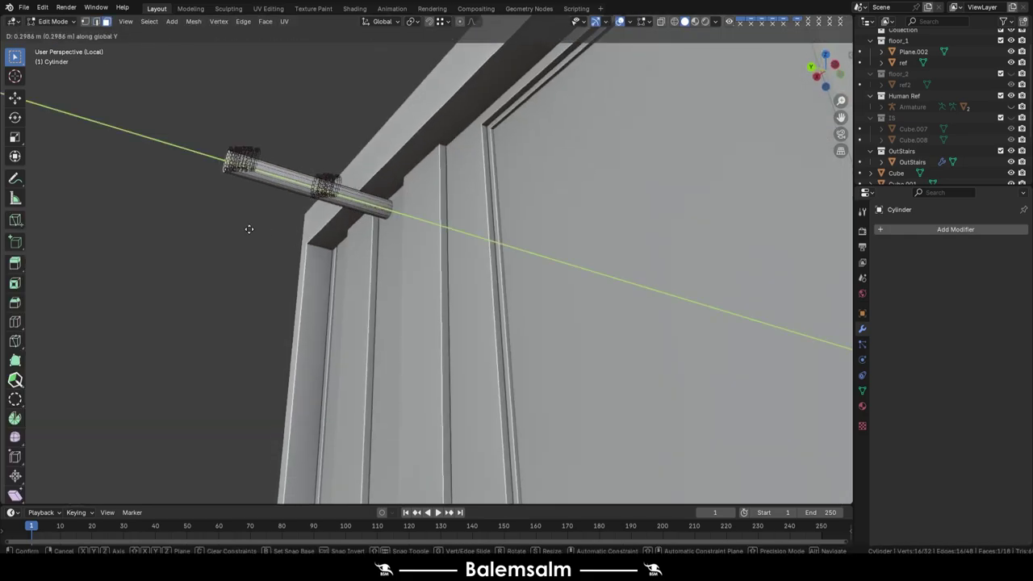
Move the cylinder into place as a hinge along the door's left edge
left_click(249, 229)
scroll(250, 229, "down", 10)
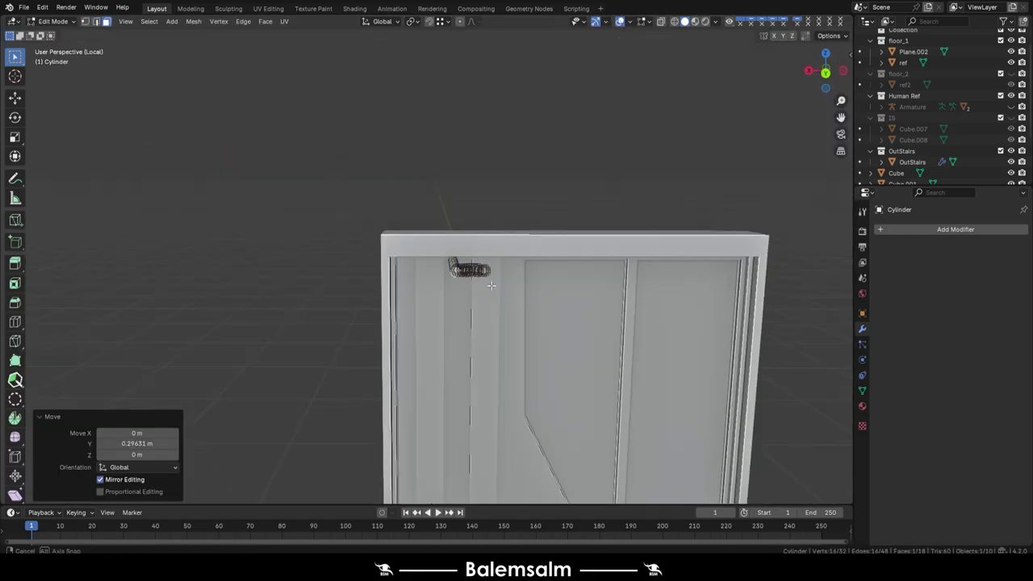
middle_click_drag(250, 229, 339, 267)
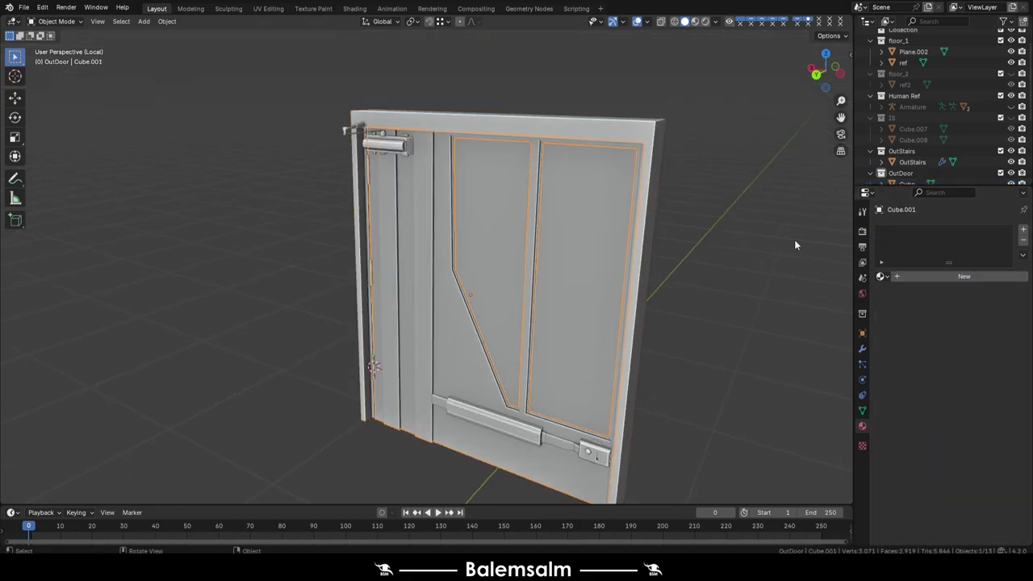
UV-unwrap the door panel's faces onto the checker map and return to Object Mode
left_click(425, 262)
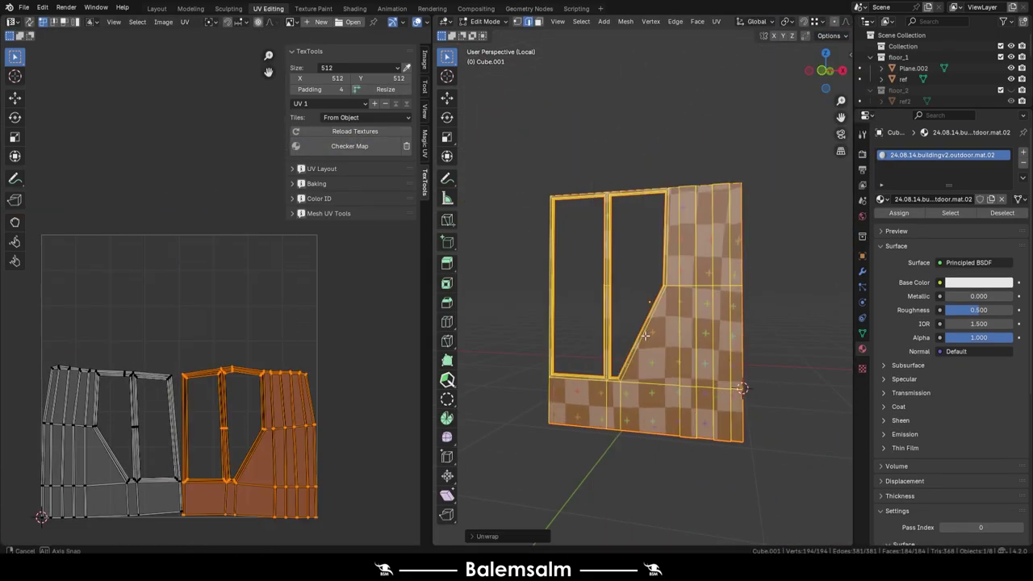
key("alt+a")
mouse_move(646, 335)
middle_mouse_down()
mouse_move(567, 255)
mouse_move(555, 419)
middle_mouse_up()
left_click(607, 316)
middle_click_drag(607, 316, 725, 294)
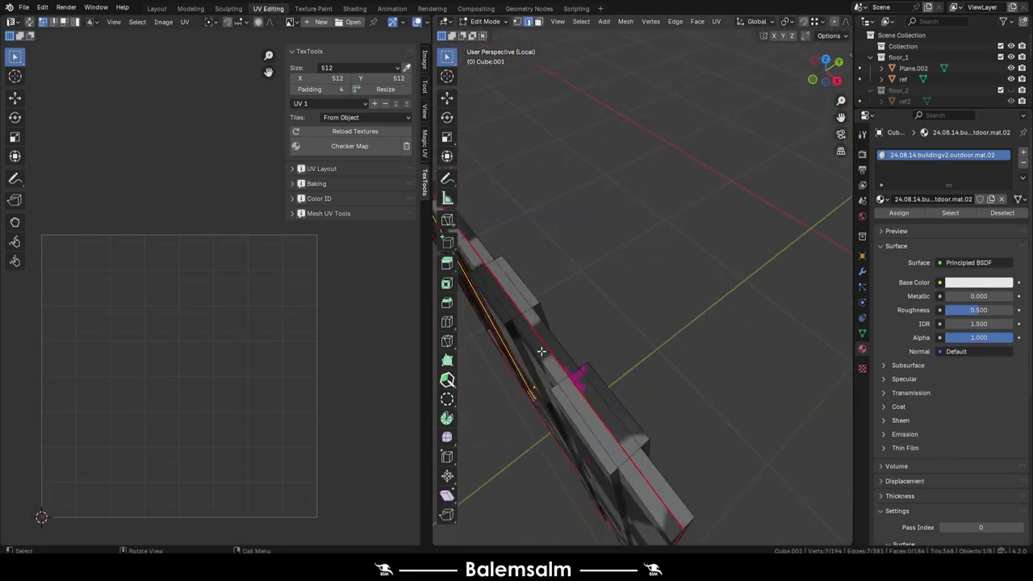
key("a")
key("KP_Decimal")
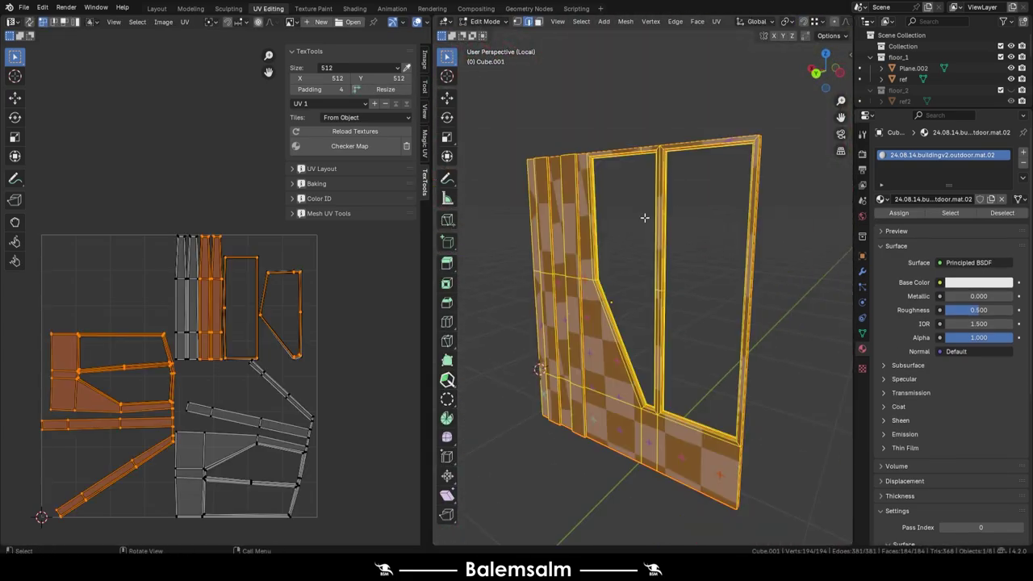
key("Tab")
Select the door object and isolate it in Local View to inspect it
mouse_move(790, 281)
middle_mouse_down()
mouse_move(688, 284)
mouse_move(772, 274)
mouse_move(578, 326)
middle_mouse_up()
key("KP_Divide")
left_click(552, 286)
key("KP_Divide")
scroll(701, 285, "down", 3)
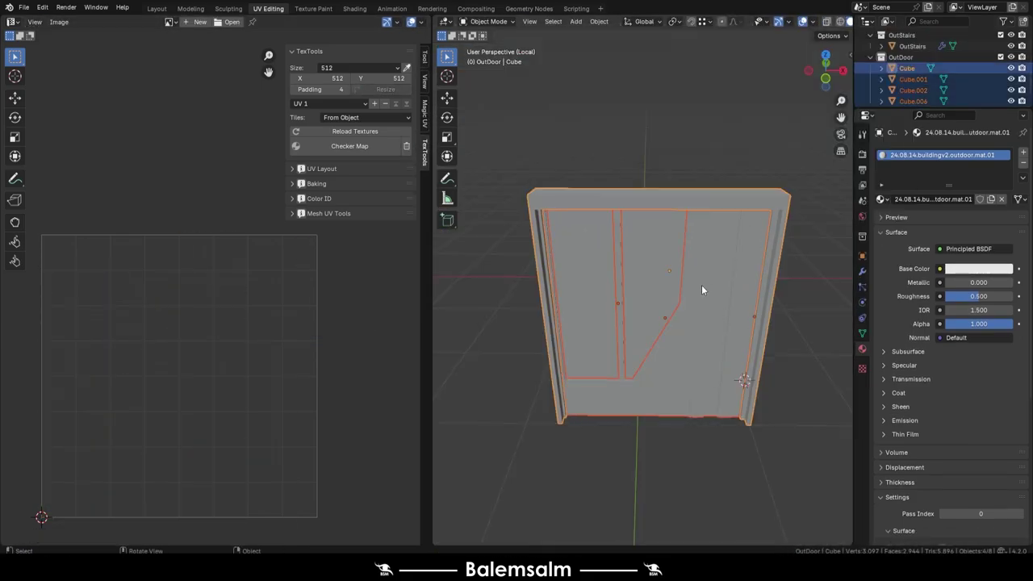
middle_click_drag(646, 220, 613, 243)
Turn off the face orientation overlay, then select the hinges and glass panels objects
left_click(814, 21)
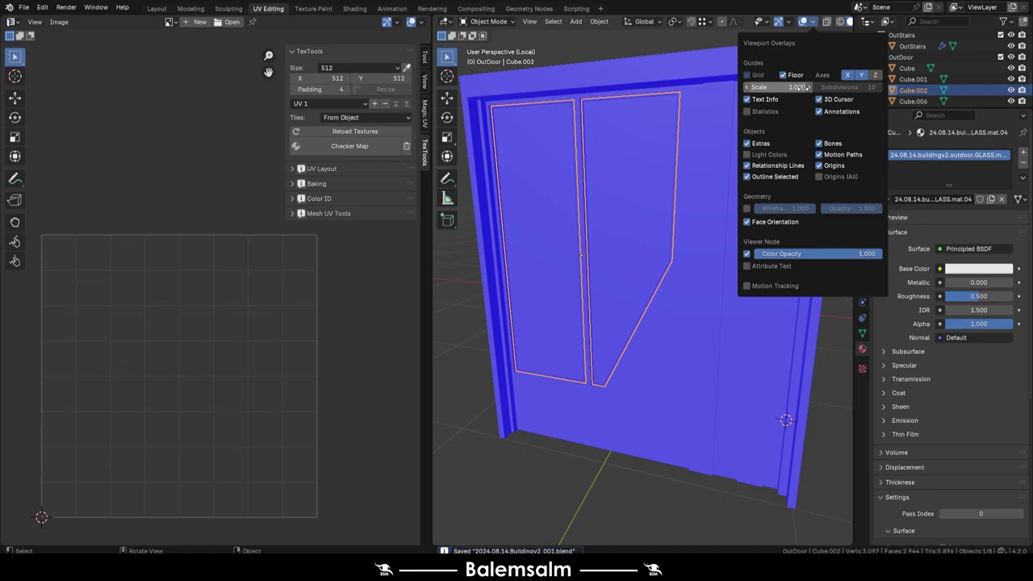
left_click(747, 170)
left_click(913, 101)
middle_click_drag(727, 267, 700, 296)
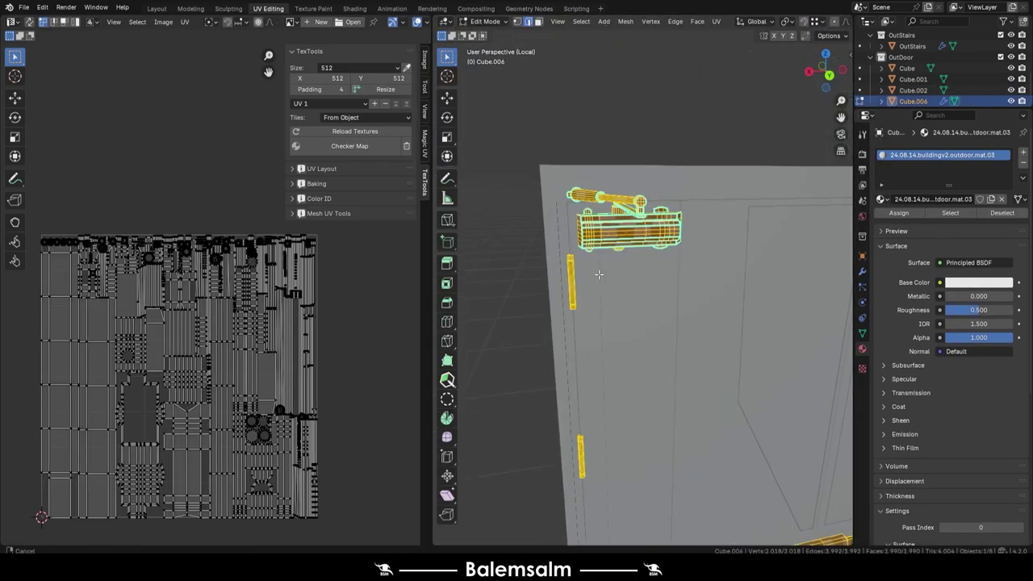
middle_click_drag(576, 314, 754, 234)
left_click(914, 90)
type("-READY-")
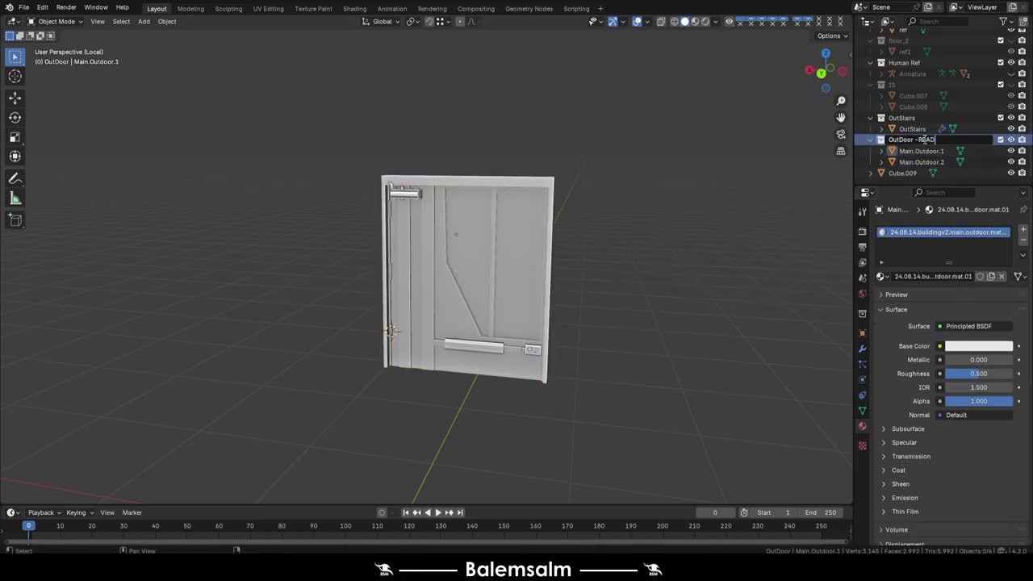
Leave the door's isolated view and frame the building from an angled top view
left_click(913, 129)
key("KP_Divide")
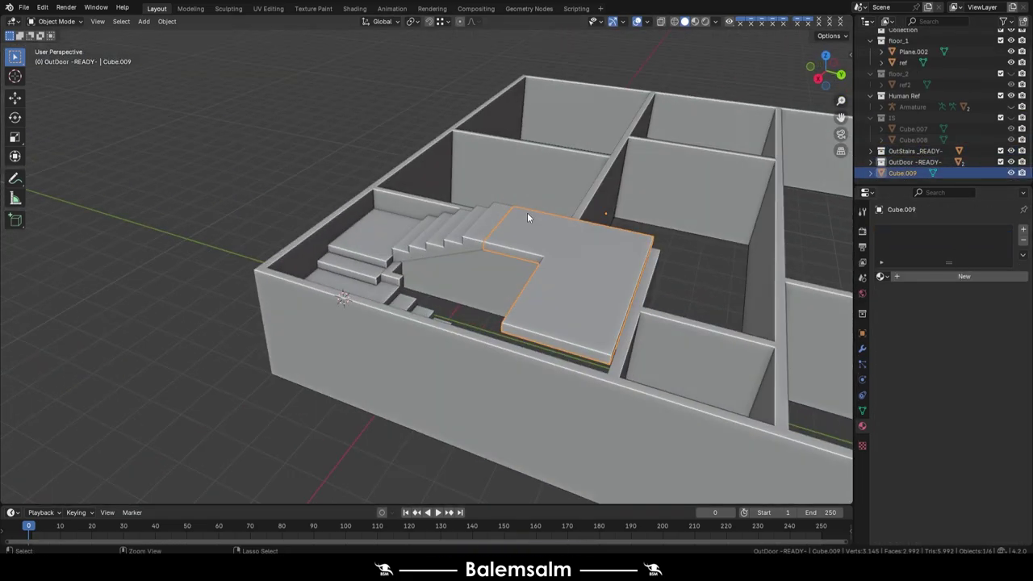
scroll(484, 244, "up", 2)
key("Tab")
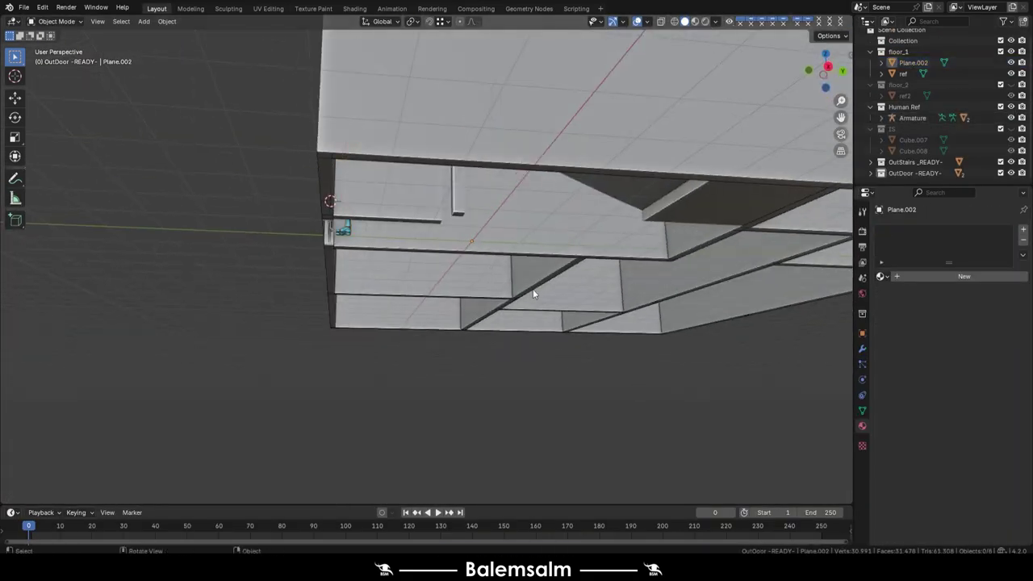
middle_click_drag(533, 294, 435, 281)
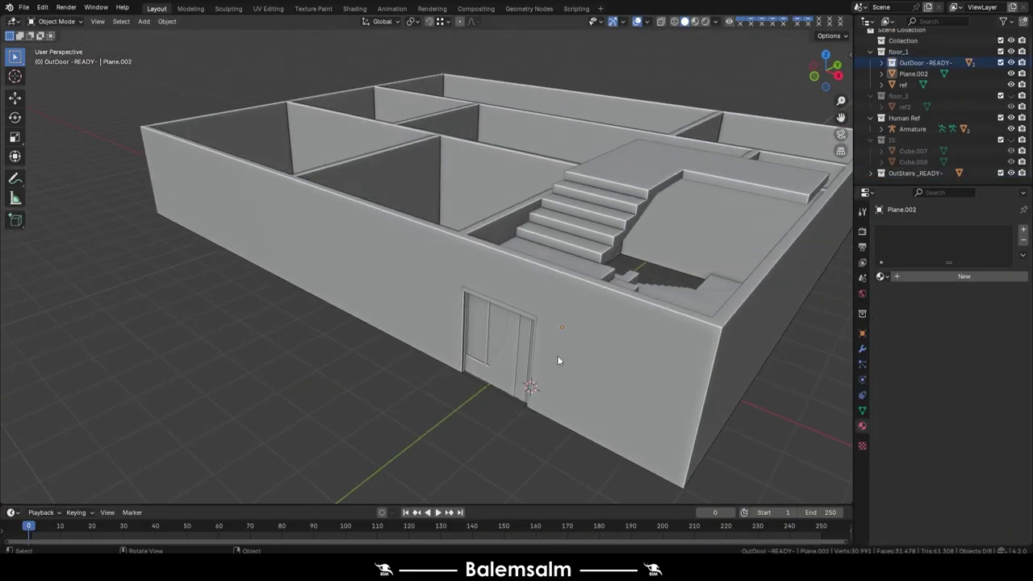
Add a new cube and, in front ortho Edit Mode, scale it along X
key("shift+a")
left_click(594, 270)
key("KP_1")
key("Tab")
key("s")
key("x")
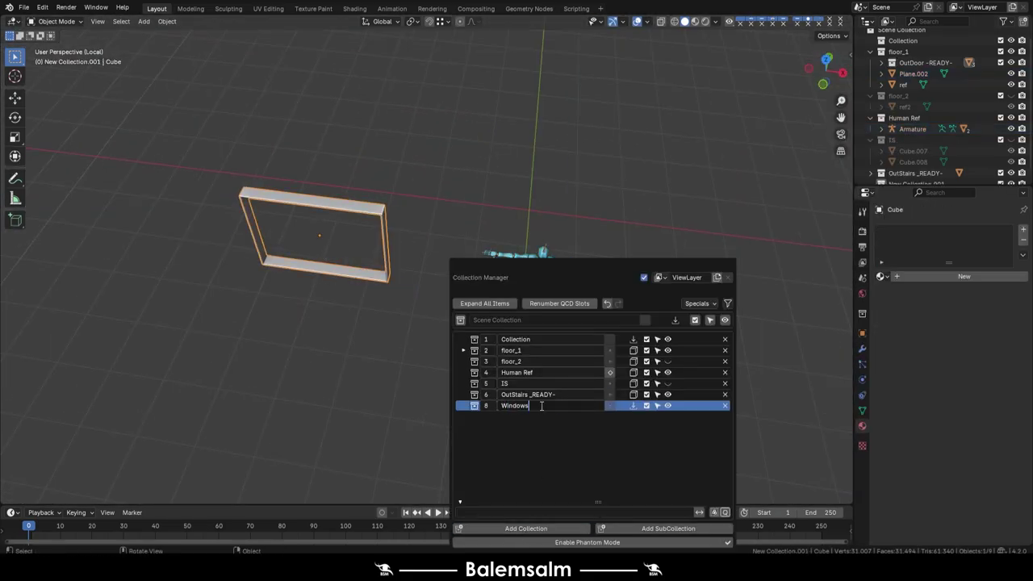
Name the collection Windows and thicken the frame faces with Shrink/Fatten for the sashes
key("Return")
key("KP_1")
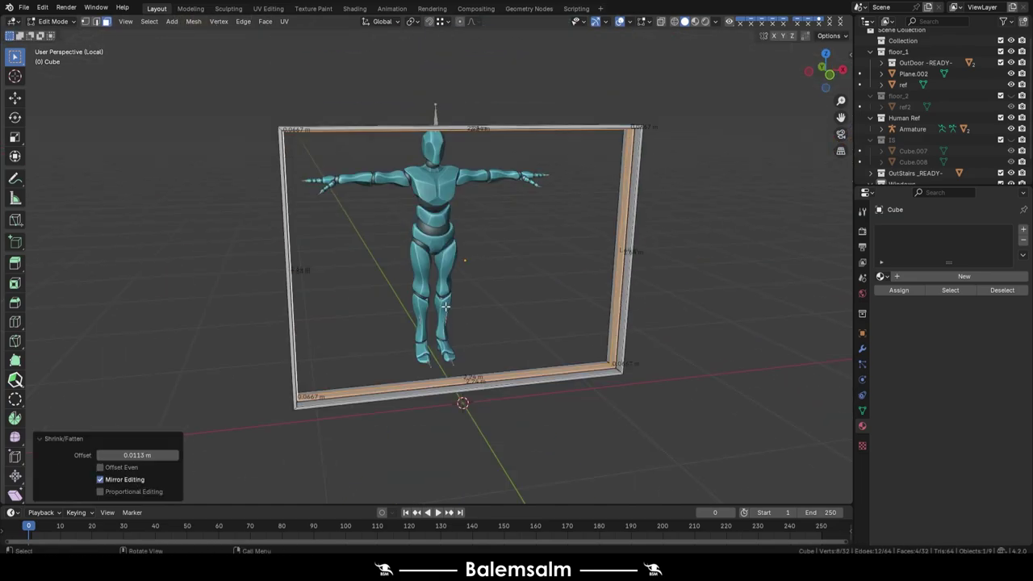
key("alt+s")
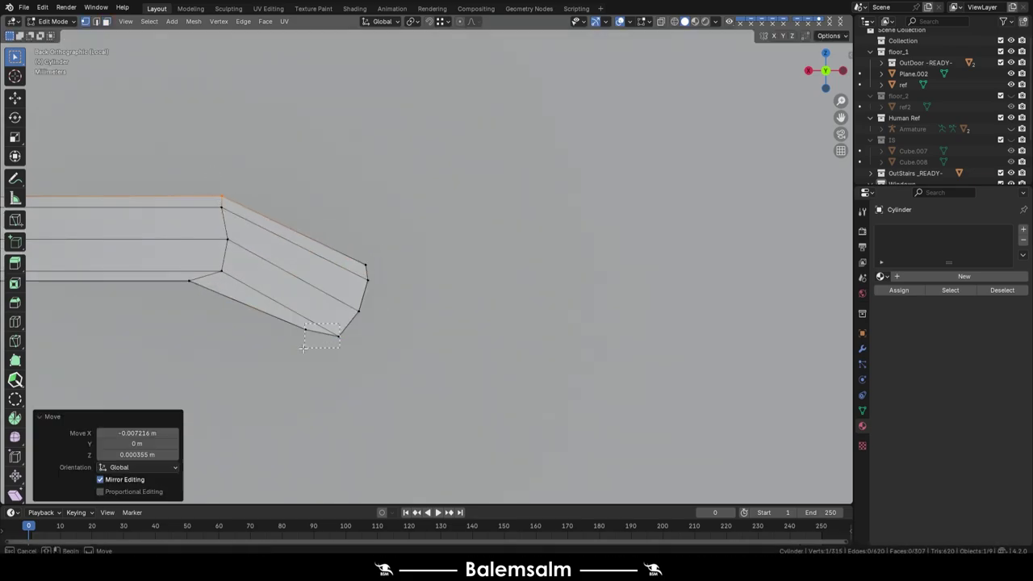
right_click(318, 283)
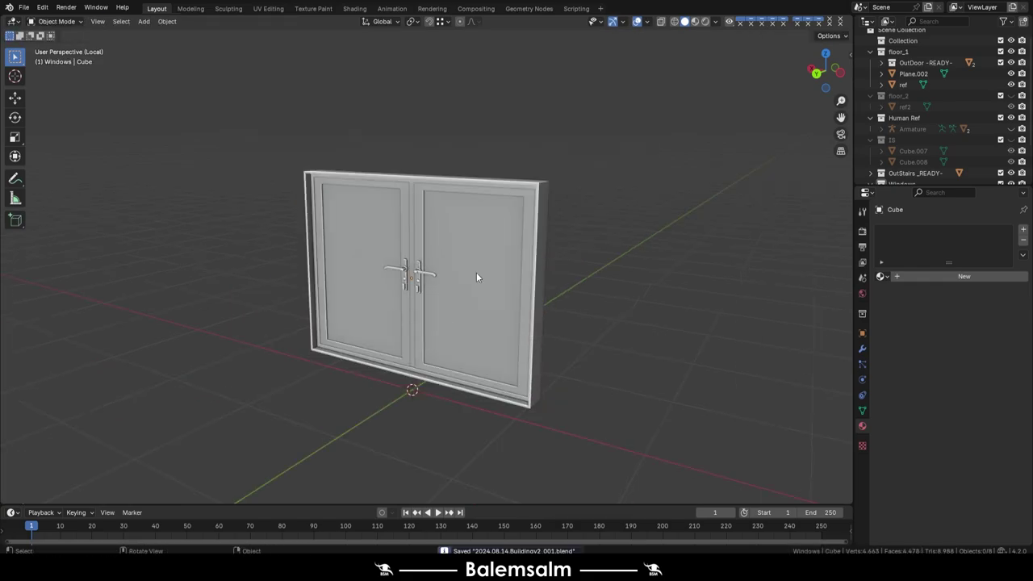
Create a new material for the window and switch to side orthographic view of the wall
left_click(936, 276)
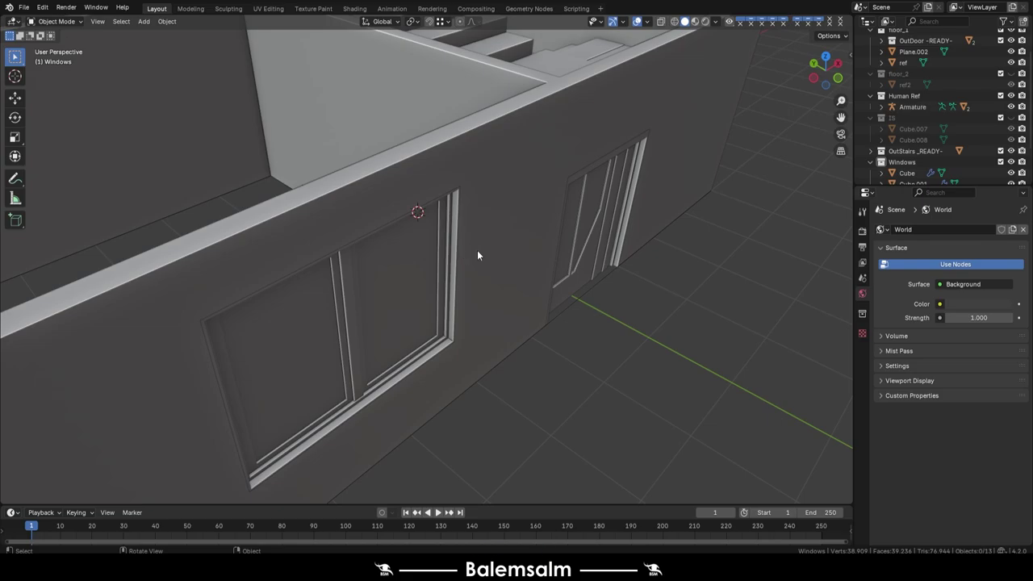
key("KP_3")
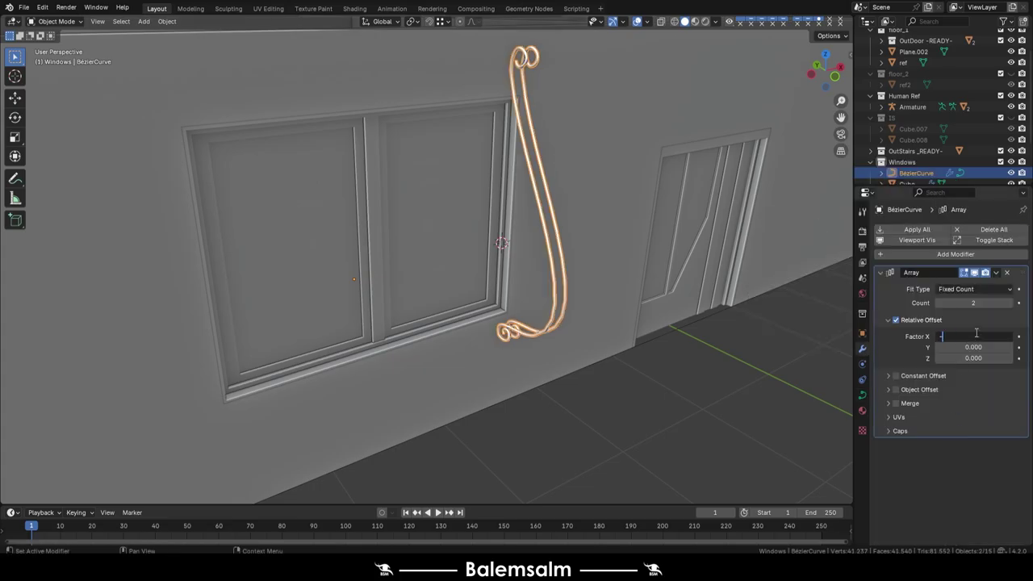
Inspect the nine repeated scroll bars from several angles, isolating the selected bars
key("KP_1")
middle_click_drag(475, 286, 853, 356)
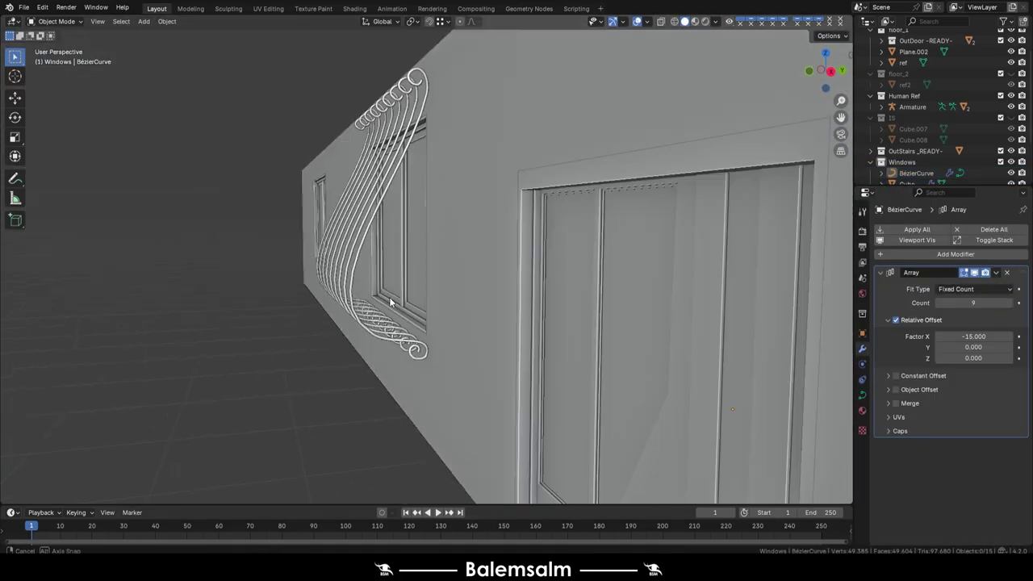
mouse_move(404, 304)
middle_mouse_down()
mouse_move(456, 334)
mouse_move(431, 212)
middle_mouse_up()
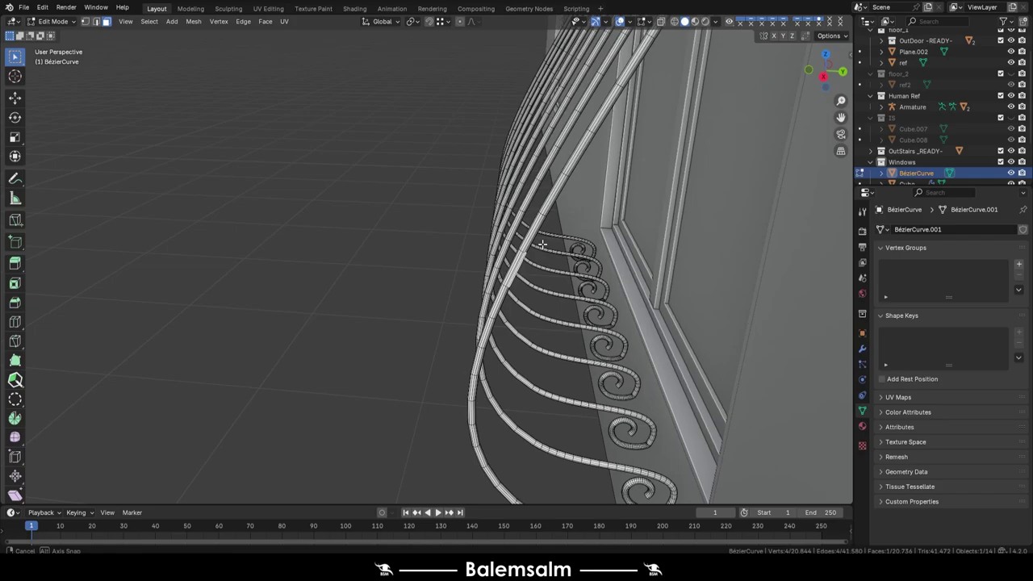
middle_click_drag(240, 256, 312, 318)
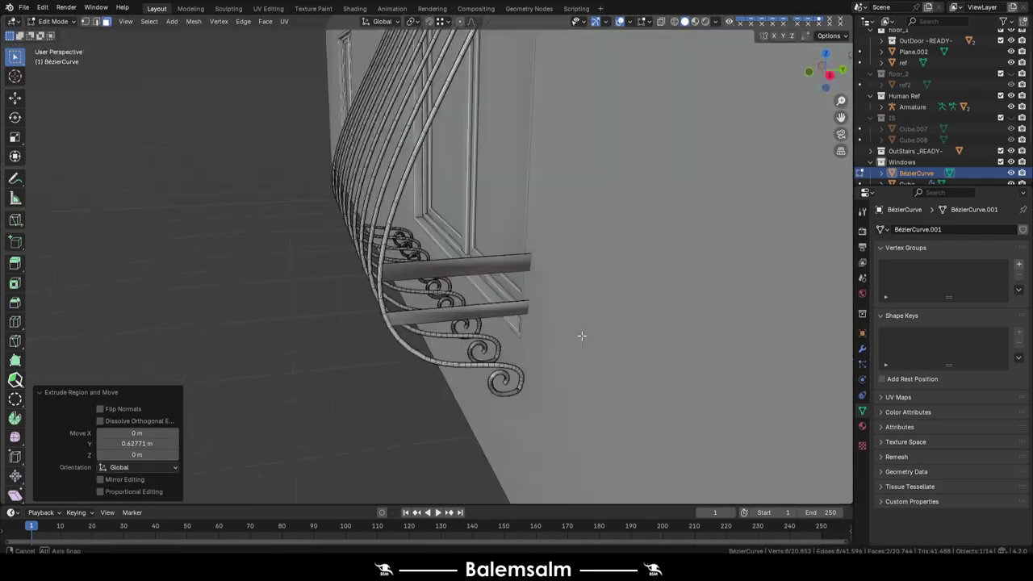
middle_click_drag(581, 336, 228, 189, "alt")
key("KP_Divide")
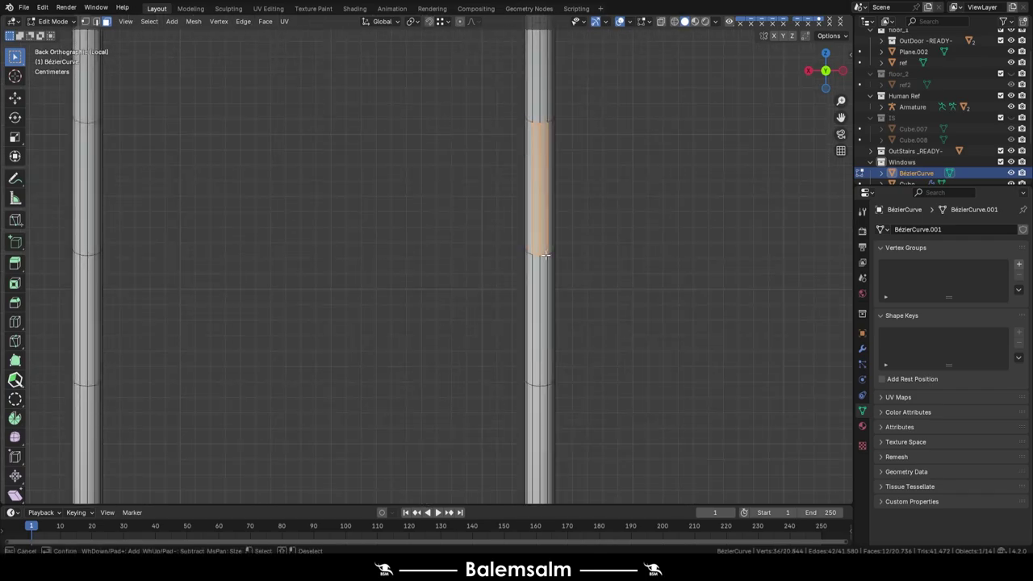
key("KP_Divide")
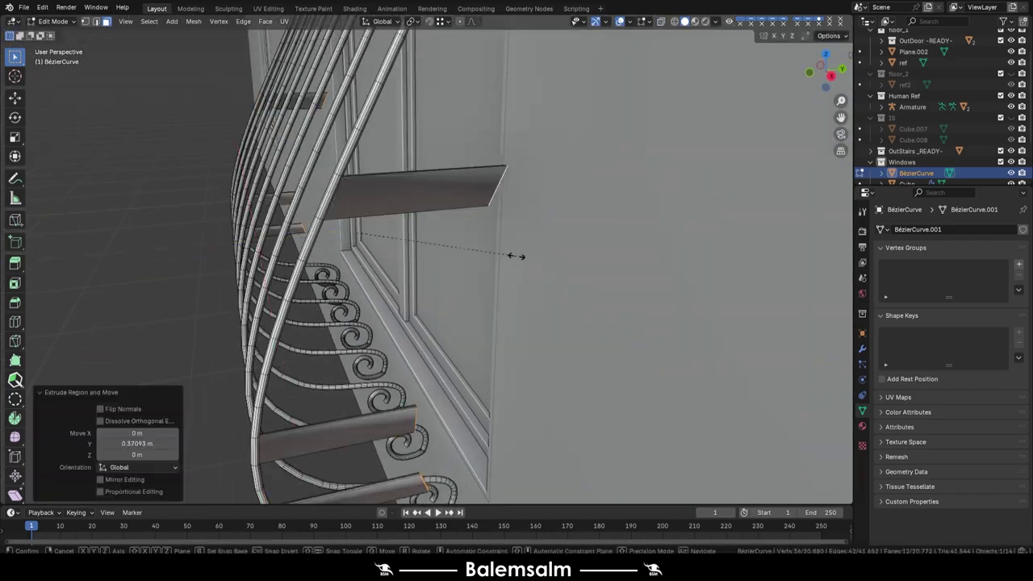
Check the railing's curled lower bar ends from below and leave Edit Mode
middle_click_drag(512, 256, 435, 355)
scroll(434, 355, "up", 10)
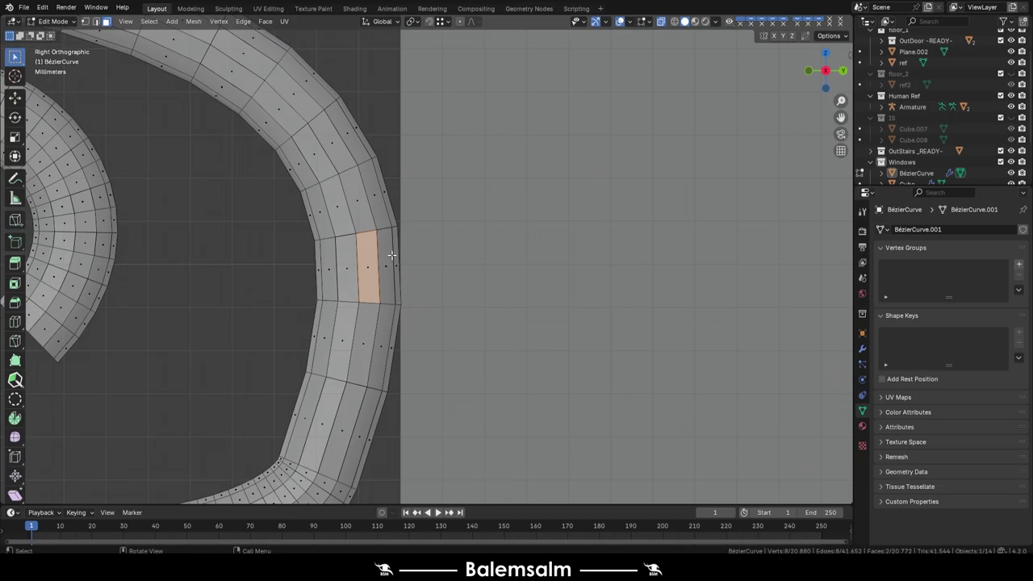
mouse_move(435, 355)
middle_mouse_down()
mouse_move(434, 301)
mouse_move(453, 291)
middle_mouse_up()
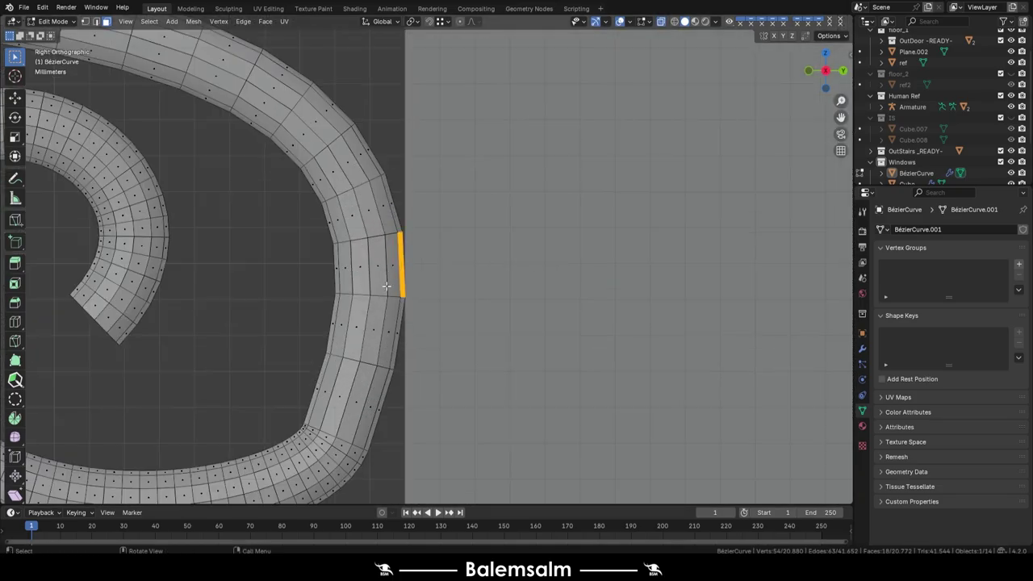
scroll(452, 290, "down", 4)
scroll(460, 283, "down", 3)
key("Tab")
scroll(473, 274, "up", 5)
scroll(472, 275, "down", 8)
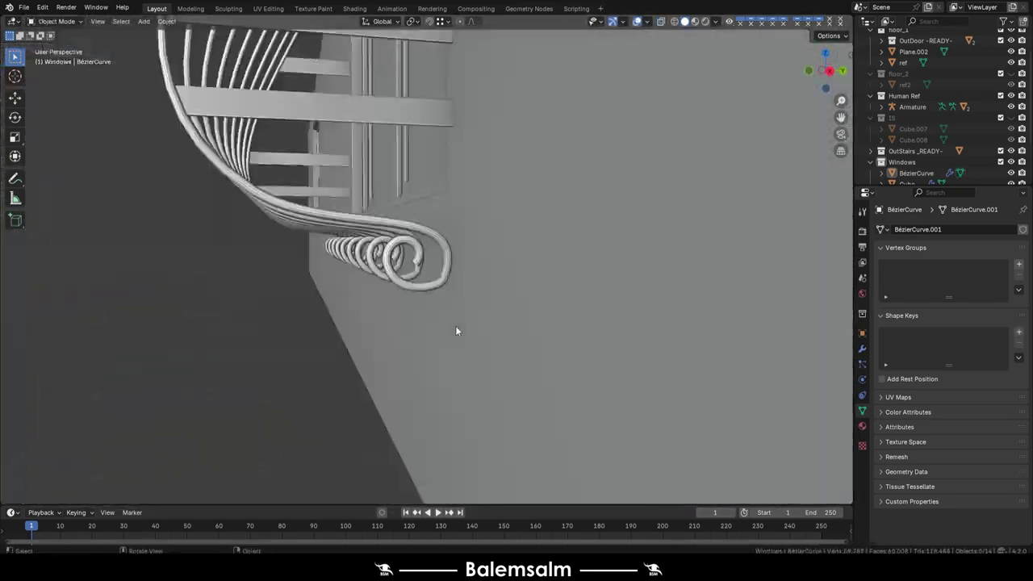
key("shift+a")
Add a cube and scale it along X into a horizontal rod through the railing curls
left_click(511, 226)
key("Tab")
mouse_move(440, 263)
middle_mouse_down()
mouse_move(404, 307)
mouse_move(452, 356)
mouse_move(515, 387)
middle_mouse_up()
scroll(404, 307, "up", 5)
scroll(398, 323, "up", 3)
key("alt+z")
key("a")
key("s")
key("x")
left_click(469, 369)
key("Tab")
Save the file, then select the railing and open its Material settings for the iron material
scroll(437, 376, "down", 6)
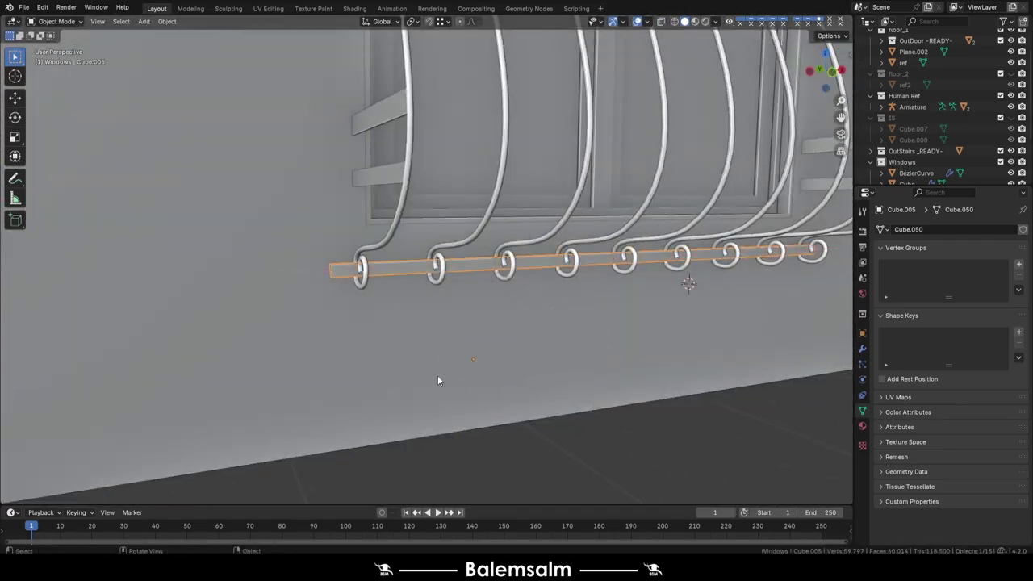
mouse_move(438, 376)
middle_mouse_down()
mouse_move(484, 323)
mouse_move(497, 286)
middle_mouse_up()
key("ctrl+s")
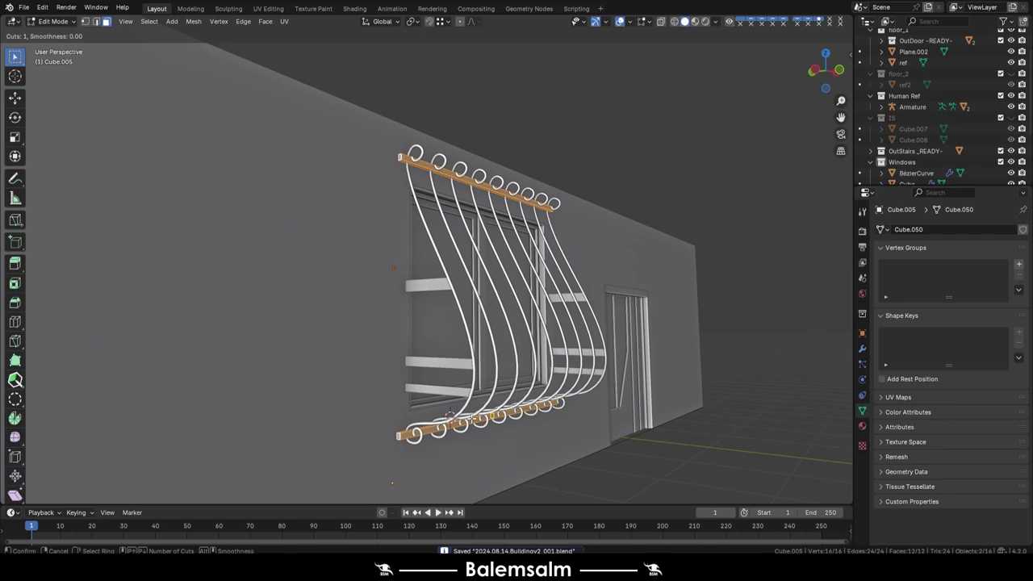
middle_click_drag(492, 367, 413, 369)
left_click(413, 369)
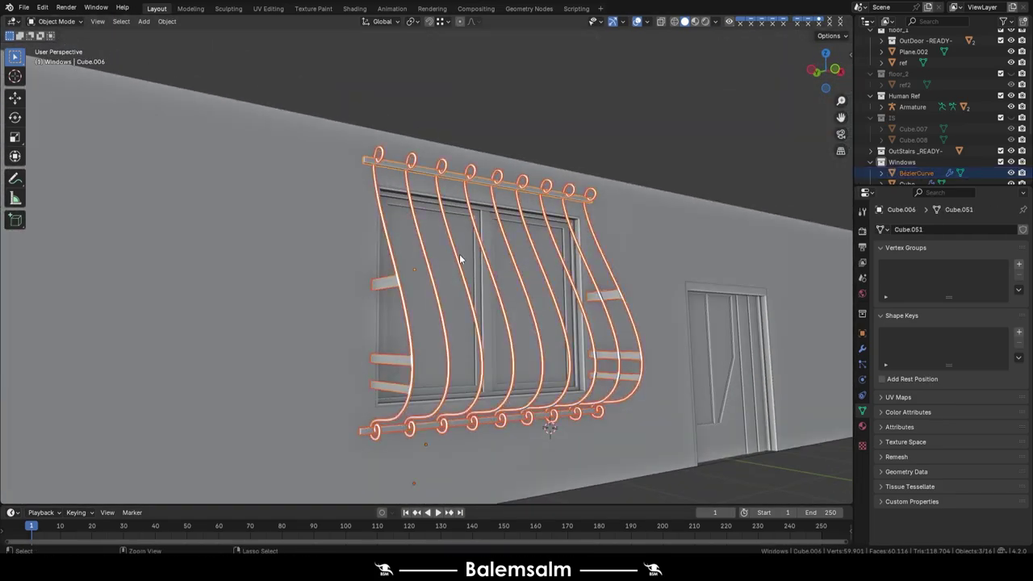
scroll(460, 259, "down", 3)
middle_click_drag(460, 259, 452, 307)
scroll(453, 307, "up", 3)
left_click(862, 426)
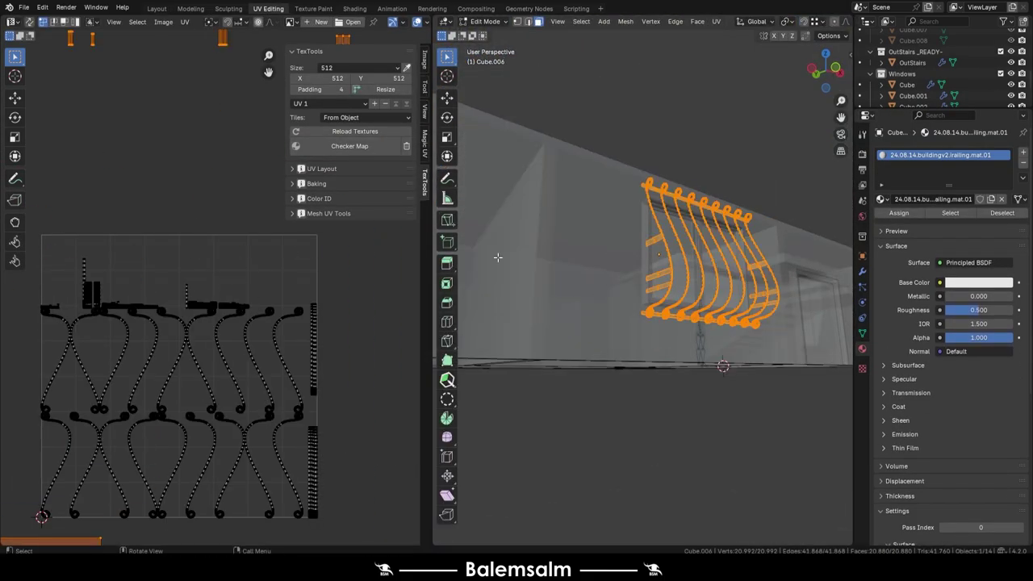
Rename the joined railing object to Iron_railling_01 in the Outliner
scroll(917, 132, "down", 2)
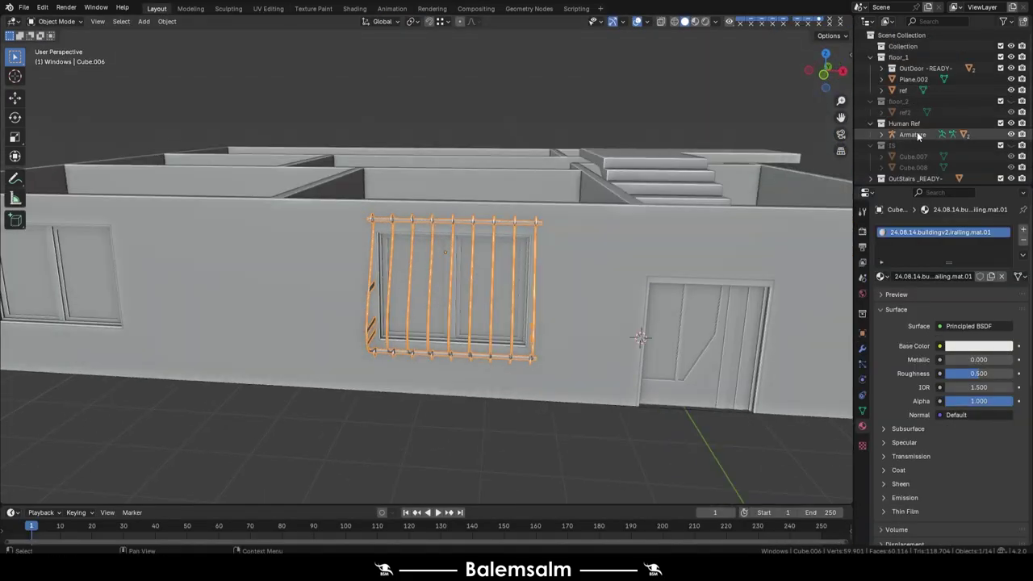
double_click(914, 173)
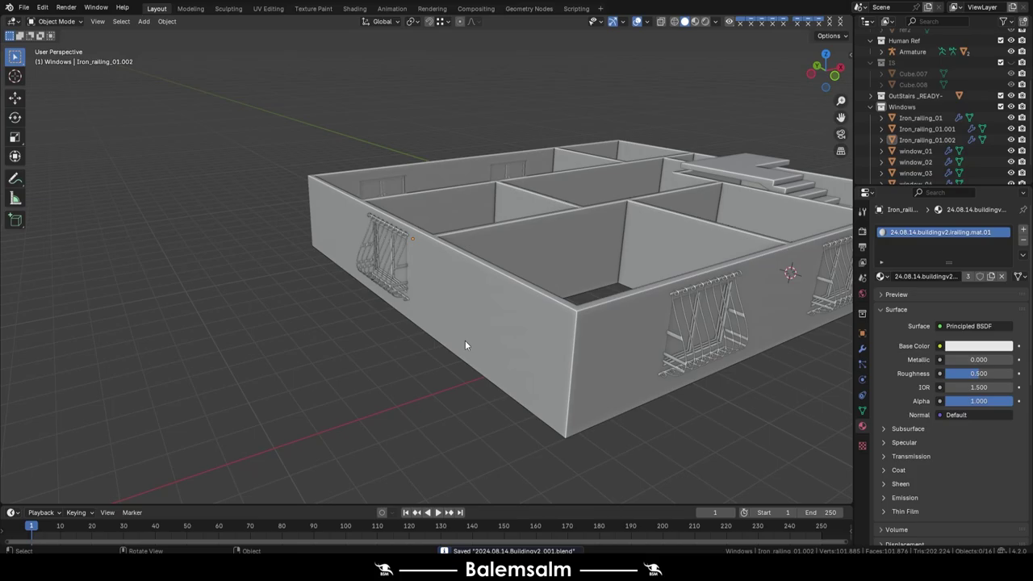
Inspect the house, selecting the door and the floor plane, then save the file
mouse_move(465, 345)
middle_mouse_down()
mouse_move(299, 374)
mouse_move(619, 244)
middle_mouse_up()
scroll(620, 245, "up", 4)
mouse_move(478, 274)
middle_mouse_down()
mouse_move(457, 224)
mouse_move(445, 267)
middle_mouse_up()
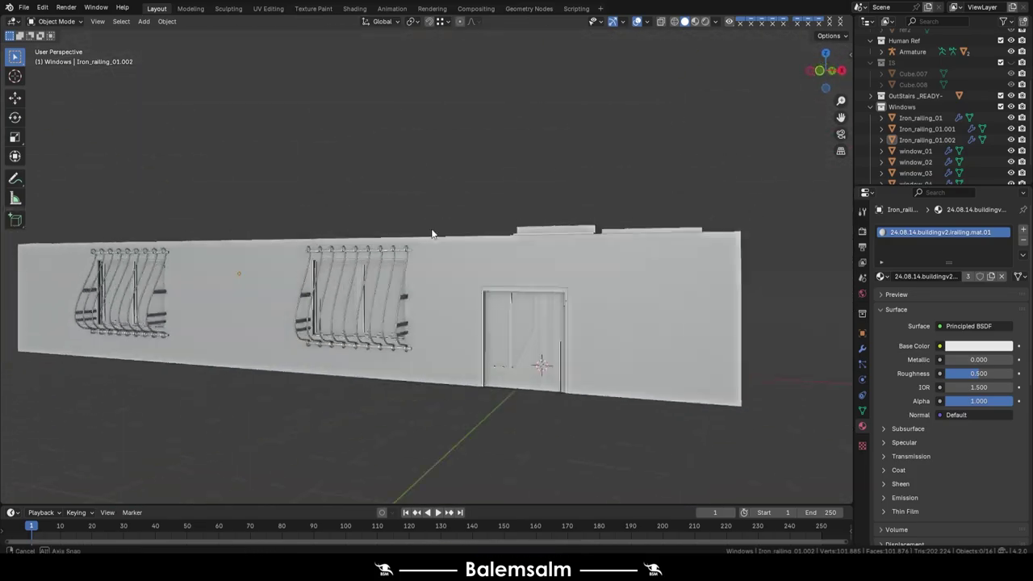
scroll(445, 266, "up", 3)
left_click(508, 270)
scroll(421, 361, "down", 2)
middle_click_drag(422, 362, 360, 398)
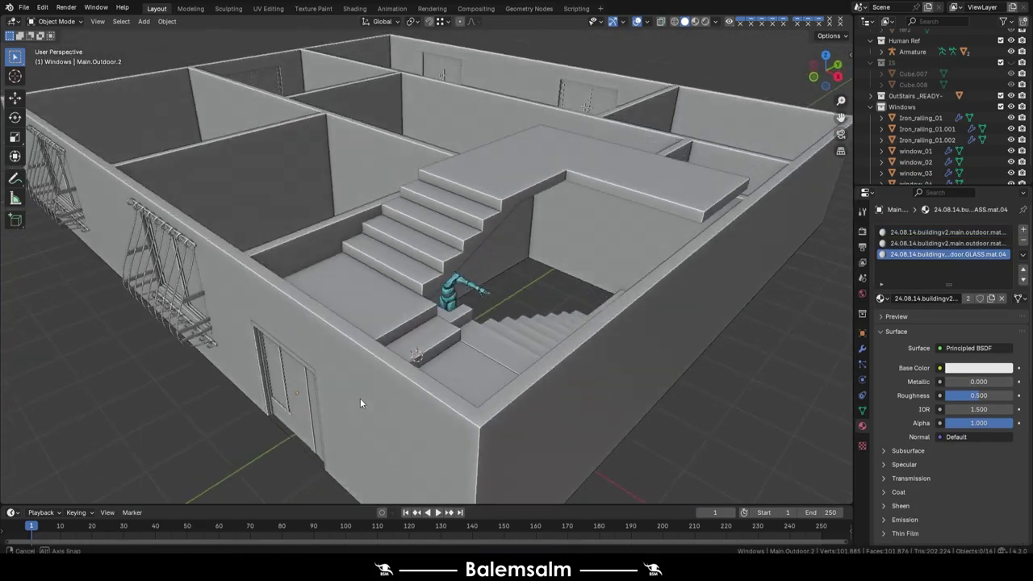
scroll(258, 338, "up", 4)
mouse_move(258, 339)
middle_mouse_down()
mouse_move(452, 323)
mouse_move(332, 322)
middle_mouse_up()
left_click(466, 300)
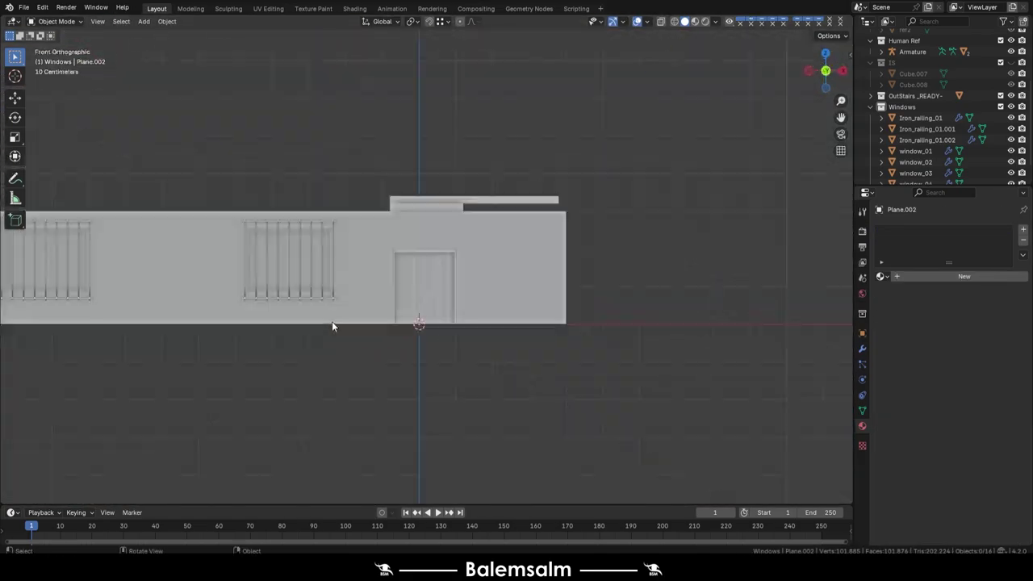
scroll(461, 358, "up", 3)
middle_click_drag(461, 358, 272, 342)
scroll(337, 355, "down", 3)
key("ctrl+s")
Add a new cube near the door and lower its mesh by 0.2 along Z
middle_click_drag(337, 355, 384, 398)
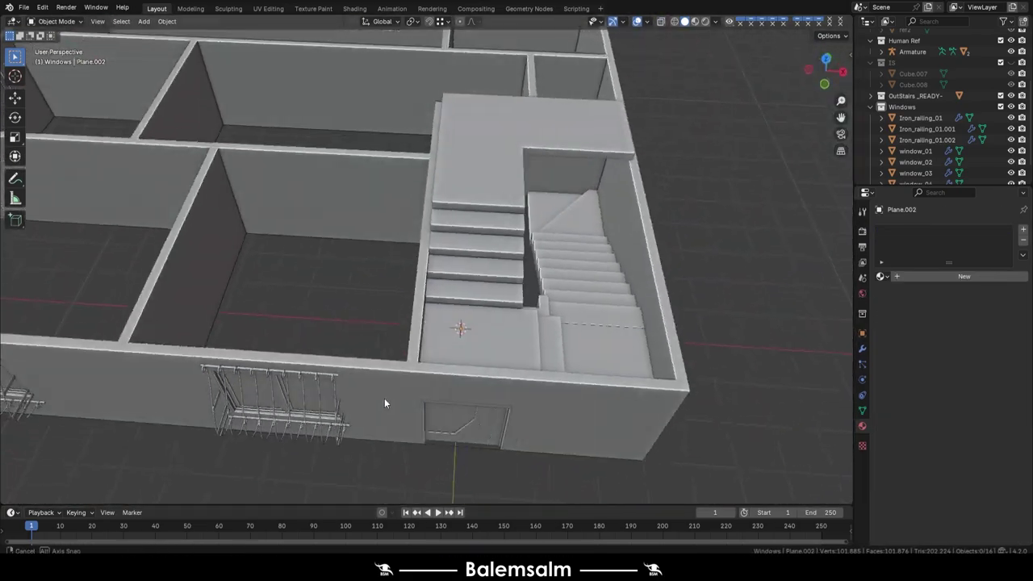
key("shift+a")
key("Tab")
type("gz-0.2")
key("Return")
mouse_move(313, 343)
middle_mouse_down()
mouse_move(388, 307)
mouse_move(402, 284)
mouse_move(301, 260)
mouse_move(474, 300)
mouse_move(557, 396)
middle_mouse_up()
scroll(387, 306, "down", 4)
key("Tab")
left_click(402, 286)
scroll(301, 261, "down", 3)
Reset the cube's location to the origin, assign it to a collection, and isolate it
key("alt+g")
key("m")
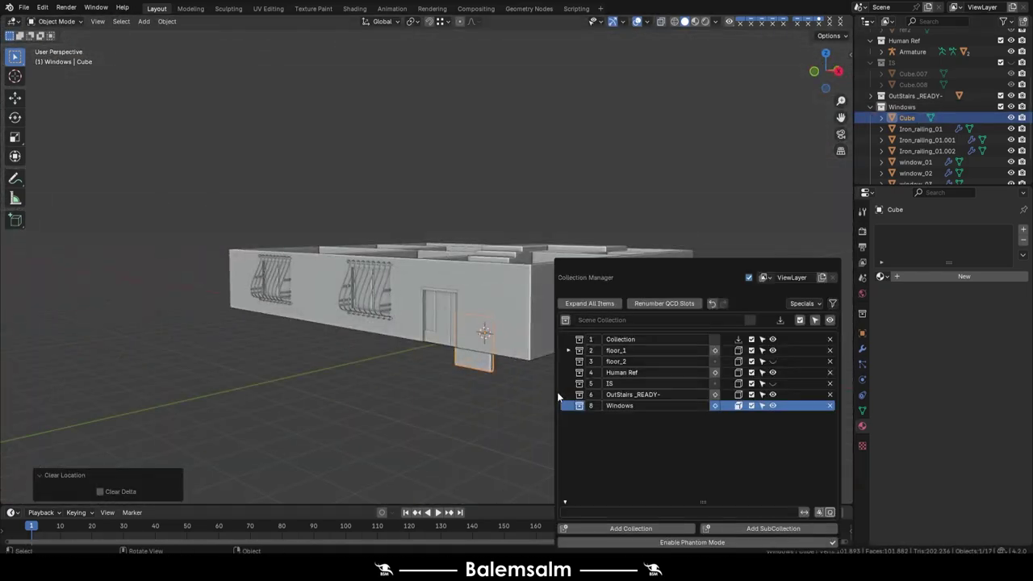
scroll(901, 129, "up", 3)
key("KP_Divide")
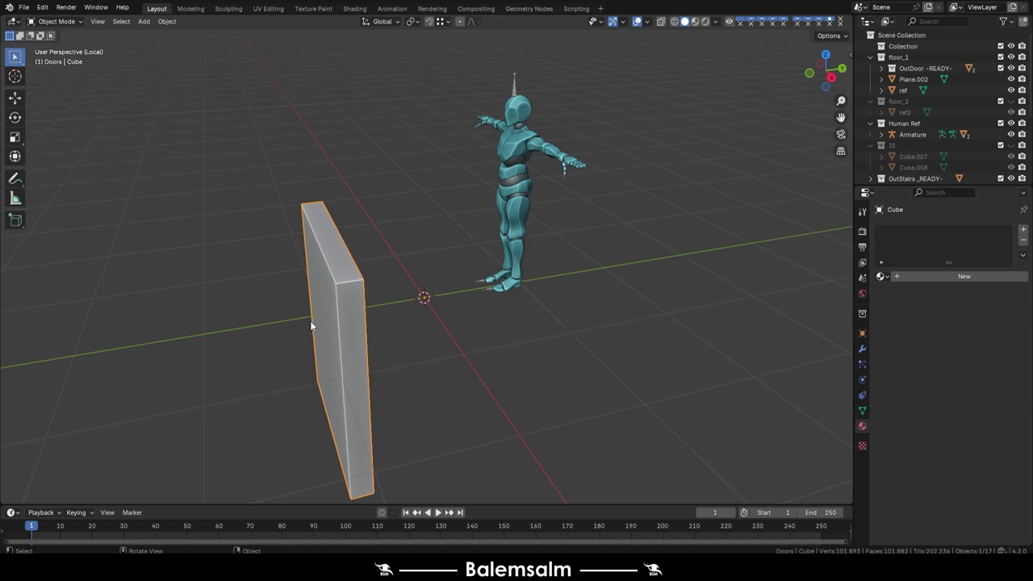
In a see-through front view, scale the whole cube along X to the door width
key("KP_1")
key("Tab")
key("alt+z")
scroll(484, 302, "up", 2)
key("a")
key("s")
key("x")
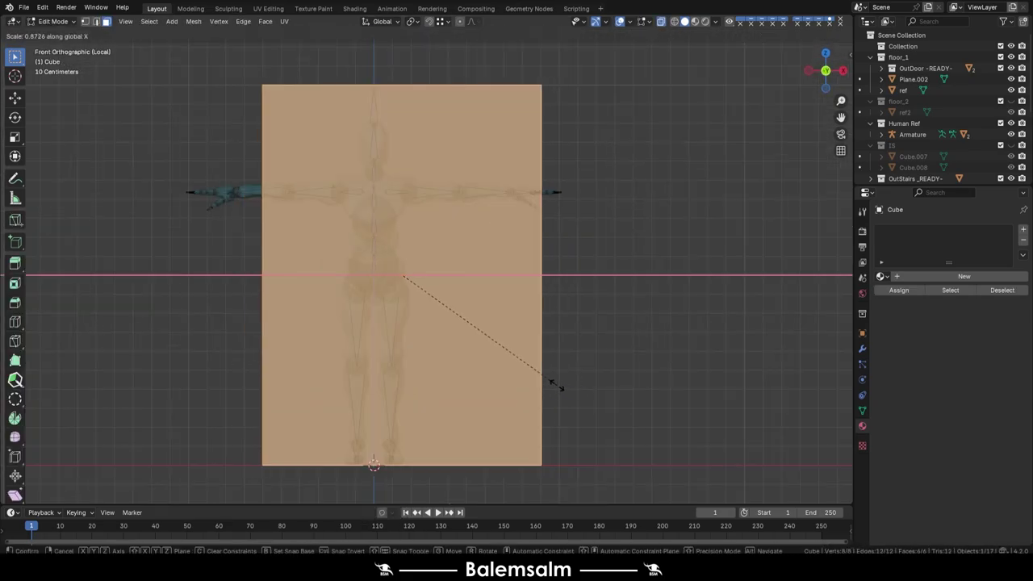
left_click(533, 373)
scroll(487, 347, "down", 3)
Inset the cube's faces and delete the inner faces to hollow out the frame
mouse_move(487, 347)
middle_mouse_down()
mouse_move(521, 337)
mouse_move(420, 340)
middle_mouse_up()
key("KP_1")
left_click(534, 357)
key("KP_1")
key("x")
left_click(474, 307)
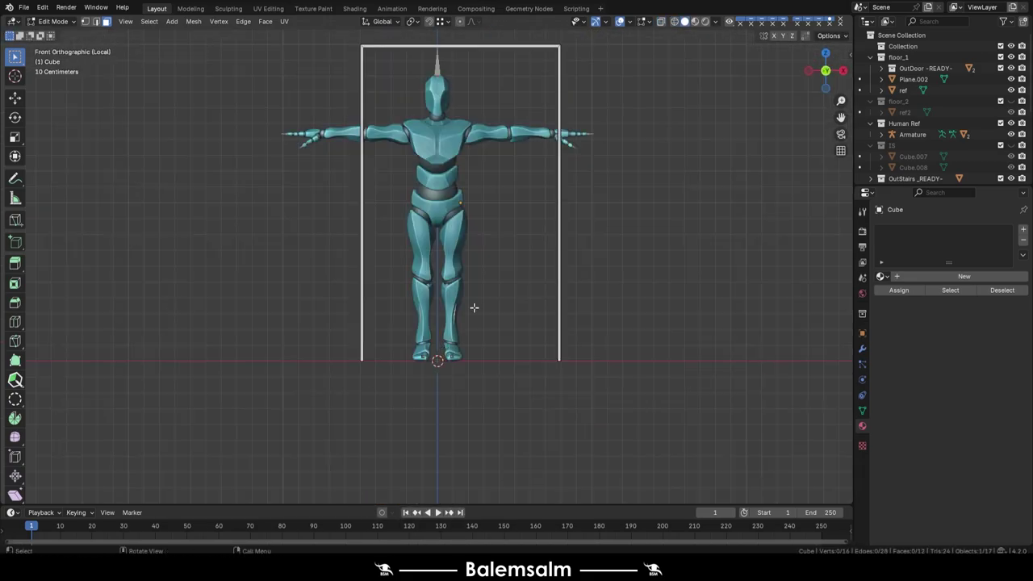
Extrude the left post and top bar loop by 0.01 m, then merge vertices by distance
middle_click_drag(369, 250, 322, 161)
scroll(323, 161, "up", 2)
left_click(293, 104, "alt")
key("e")
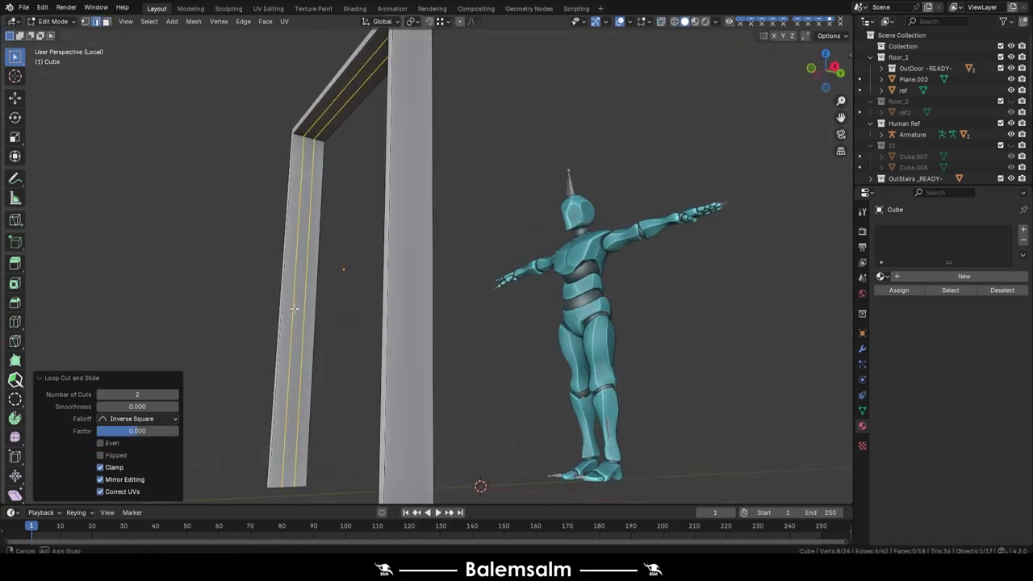
mouse_move(180, 455)
middle_mouse_down()
mouse_move(547, 351)
mouse_move(390, 286)
mouse_move(350, 159)
middle_mouse_up()
right_click(391, 285)
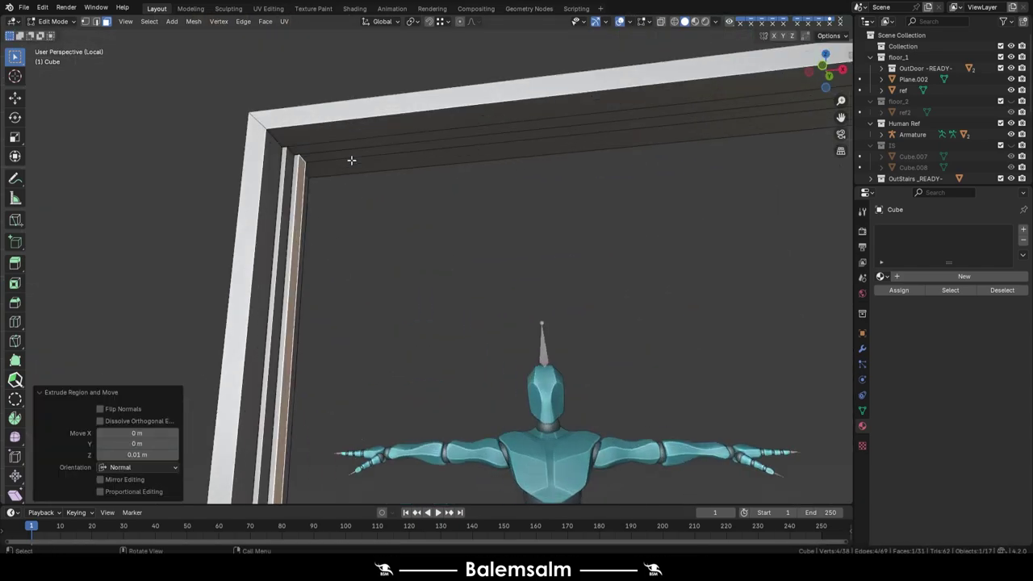
key("m")
left_click(516, 248)
middle_click_drag(516, 248, 385, 266)
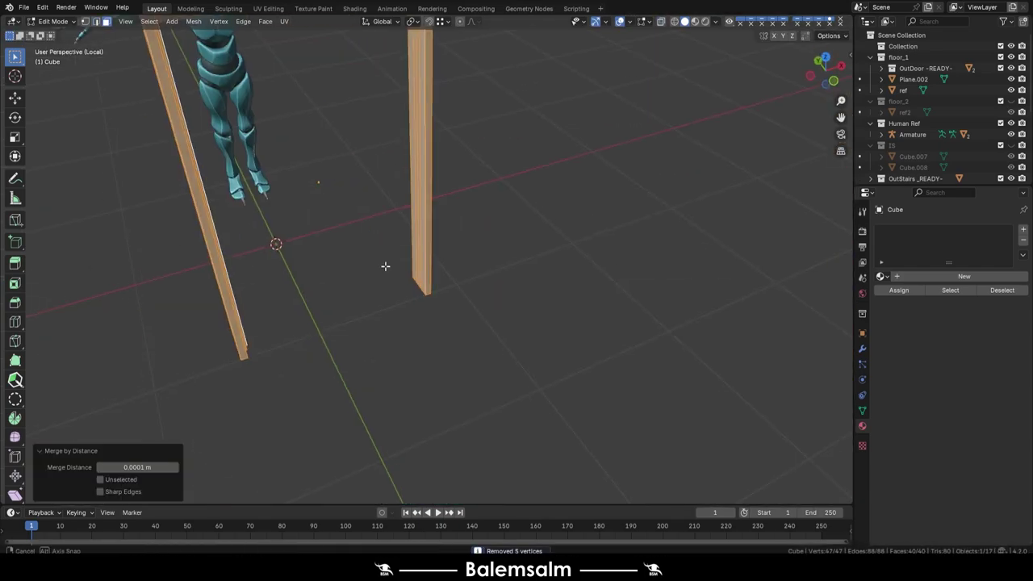
From the top view, slide the door frame along Y into the wall opening and isolate it
key("slash")
key("Tab")
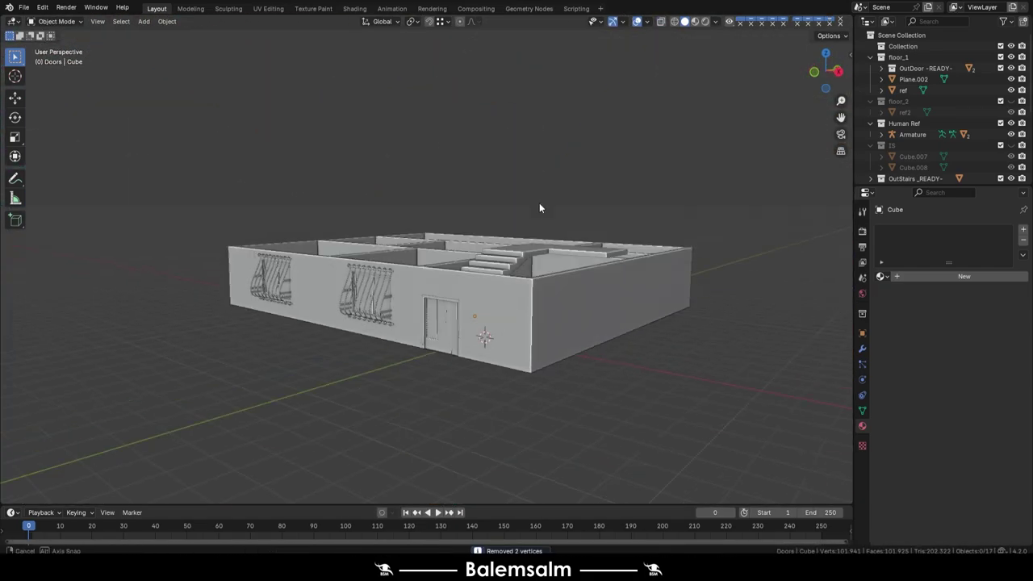
key("KP_7")
key("KP_Decimal")
middle_click_drag(347, 190, 162, 159)
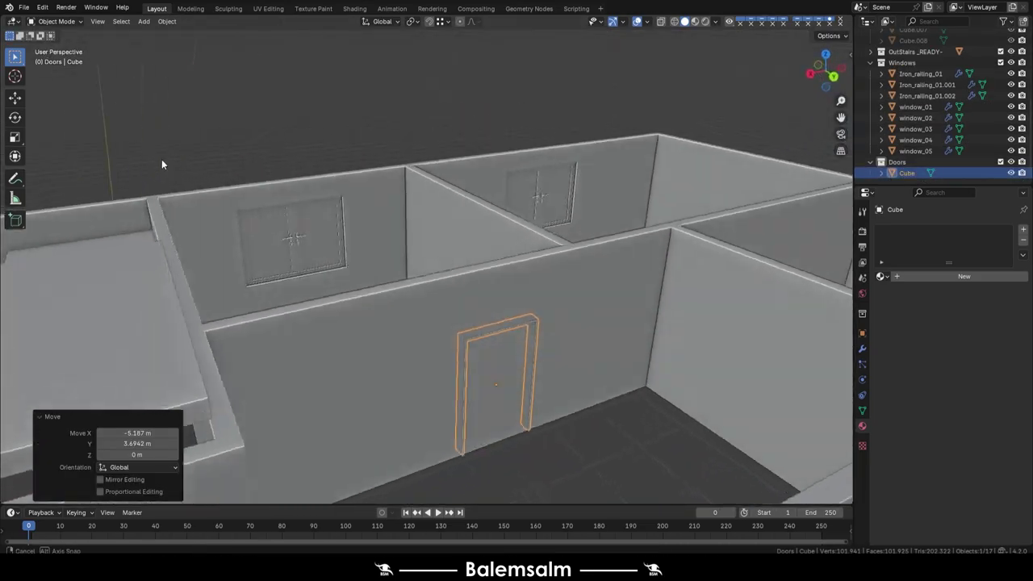
key("g")
key("y")
left_click(419, 162)
mouse_move(420, 162)
middle_mouse_down()
mouse_move(661, 191)
mouse_move(348, 208)
middle_mouse_up()
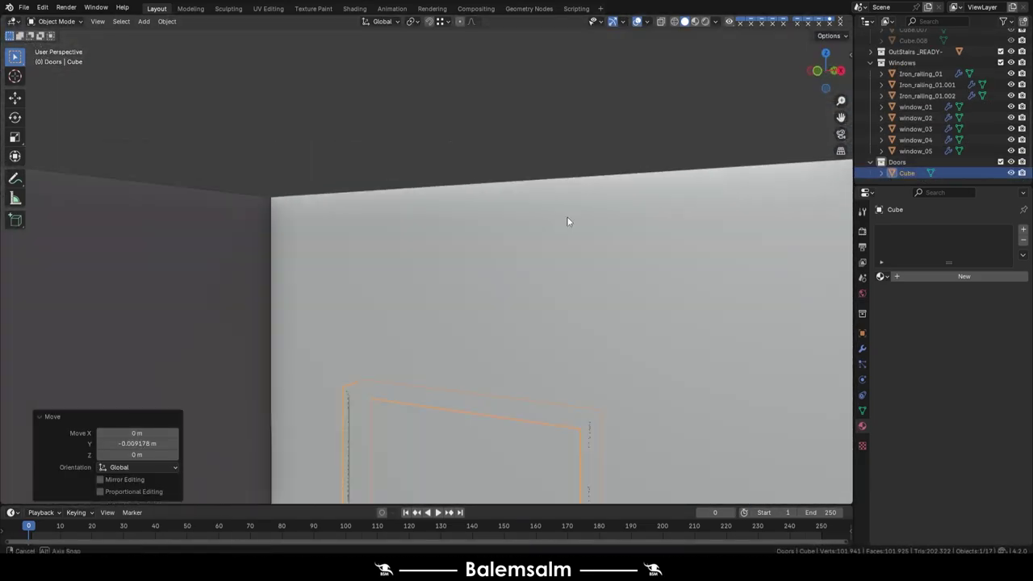
key("slash")
Duplicate a frame face in place to create the door leaf
key("Tab")
scroll(344, 304, "up", 4)
key("shift+d")
right_click(317, 373)
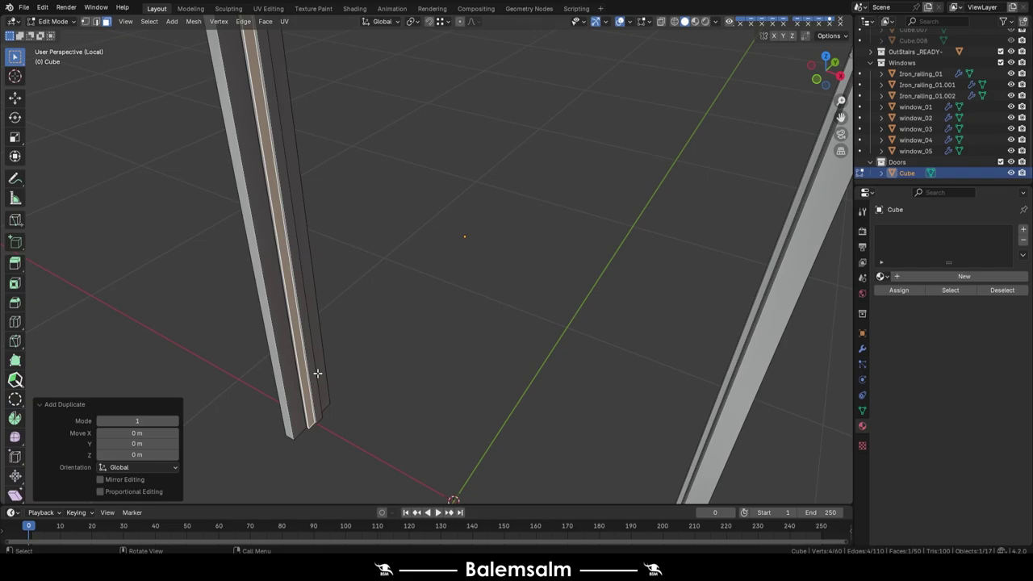
scroll(312, 382, "down", 3)
middle_click_drag(311, 382, 471, 294)
key("Tab")
Add two loop cuts to the door and inset the upper faces into panels
key("ctrl+r")
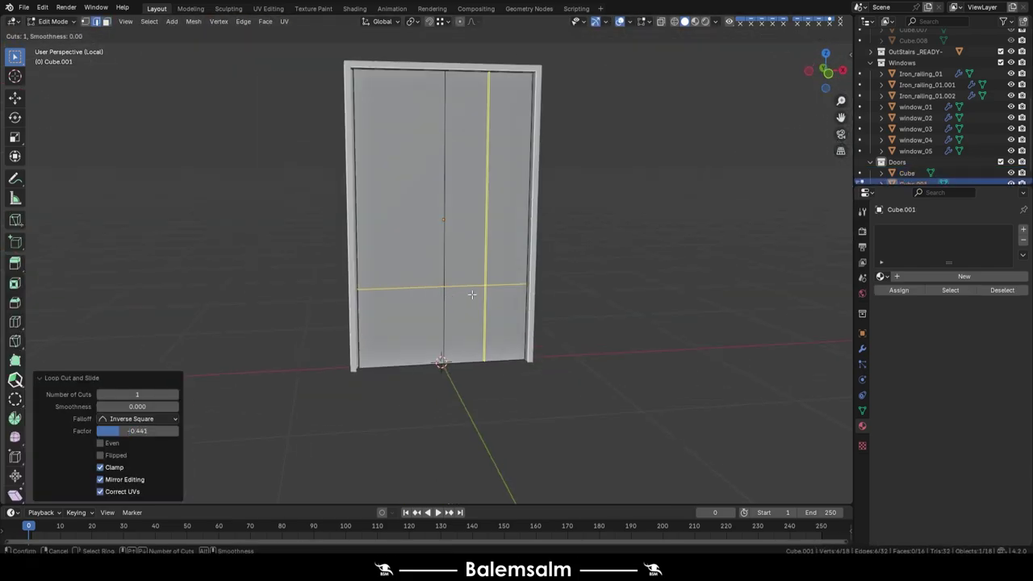
key("ctrl+r")
left_click(443, 232)
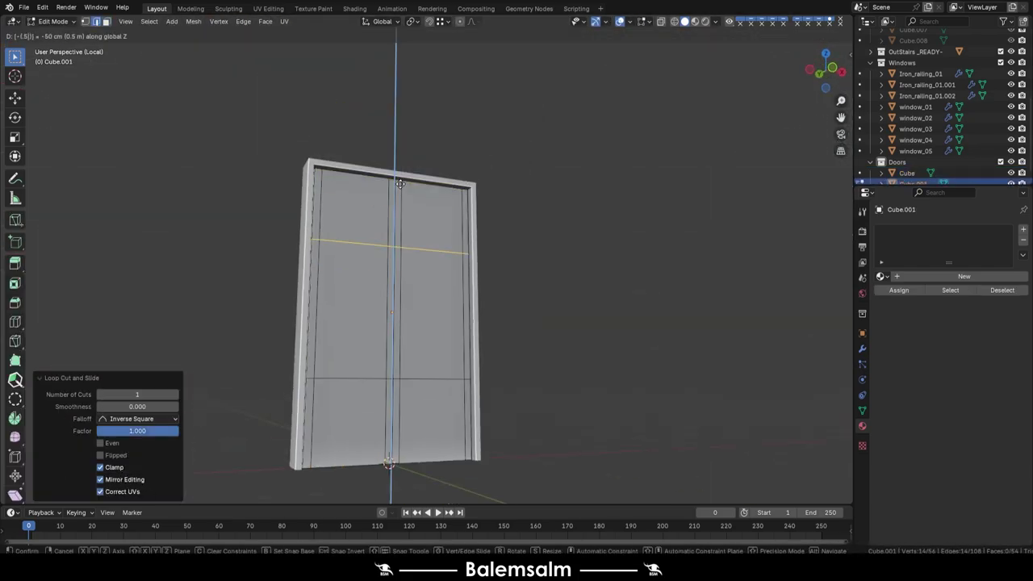
scroll(444, 233, "up", 2)
key("3")
left_click(440, 293, "shift")
key("i")
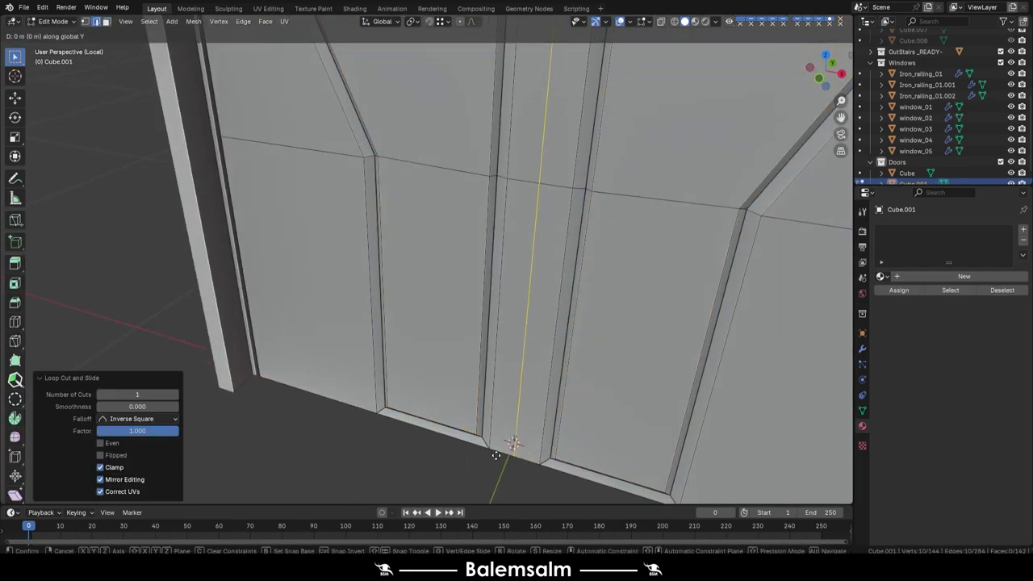
In front view, slide a vertical panel edge sideways to taper the panel
key("KP_1")
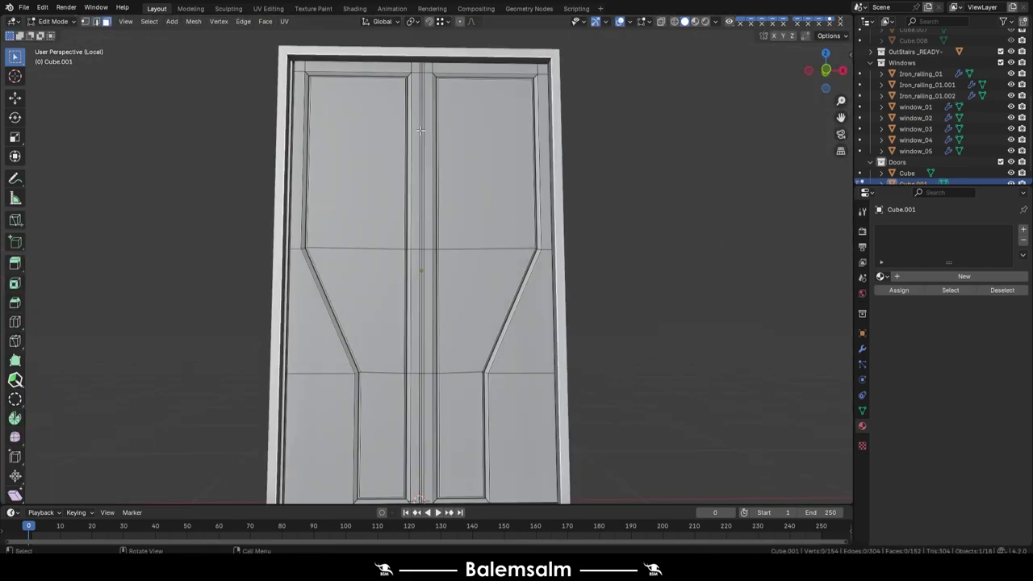
left_click(428, 243, "alt")
scroll(429, 242, "up", 3)
key("g")
mouse_move(429, 242)
middle_mouse_down()
mouse_move(457, 225)
mouse_move(461, 242)
middle_mouse_up()
left_click(457, 225)
key("KP_1")
key("grave")
left_click(536, 276)
Return to Object Mode, look over the door close up, and save the file
key("Tab")
middle_click_drag(568, 324, 586, 302)
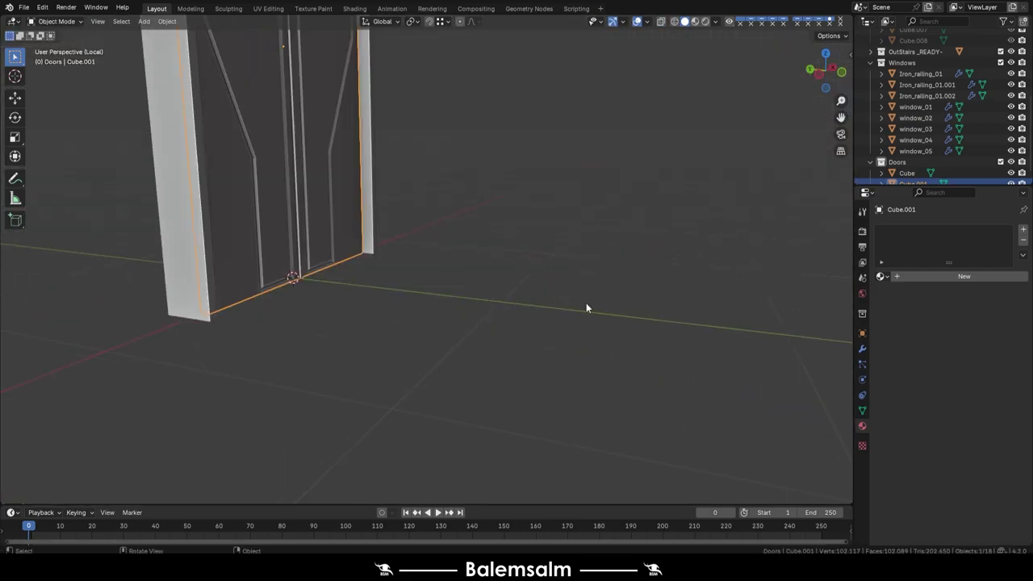
key("grave")
key("ctrl+s")
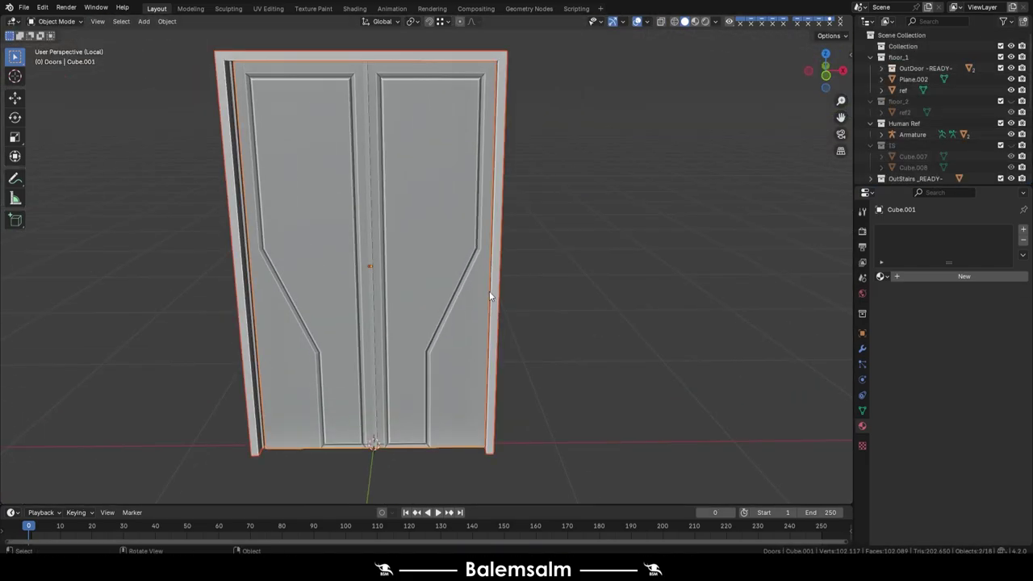
Add a cylinder at the door, rotate it 90 degrees on X, and shrink it to handle size
key("KP_Divide")
key("KP_Divide")
key("KP_1")
key("shift+a")
left_click(565, 382)
key("r")
key("x")
key("9")
key("0")
key("Return")
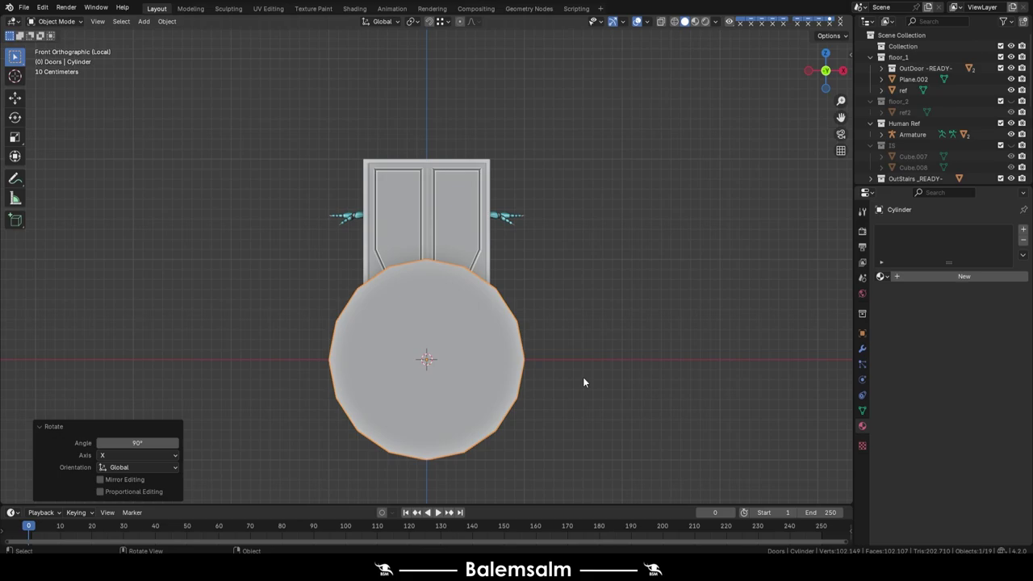
key("s")
left_click(513, 266)
Frame the cylinder from the top and extrude its face outward into the handle
middle_click_drag(513, 266, 613, 380)
scroll(468, 271, "down", 5)
left_click(468, 272, "shift")
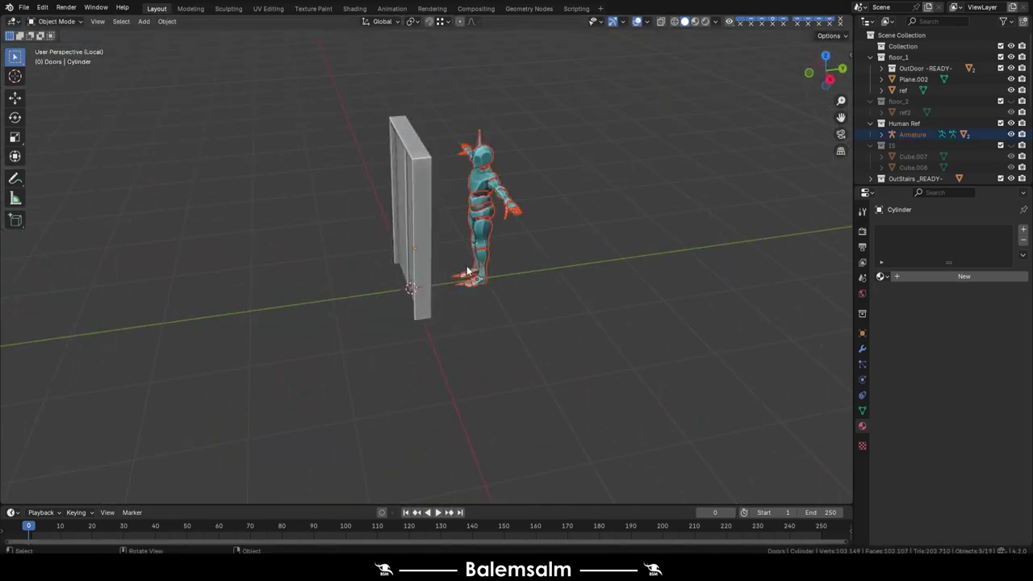
key("KP_Decimal")
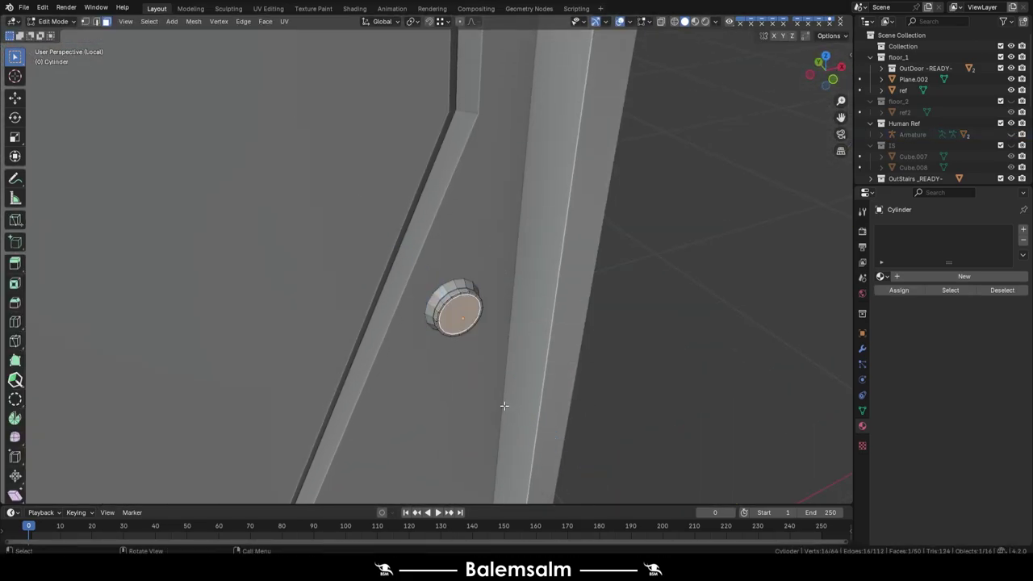
key("grave")
left_click(554, 358)
key("e")
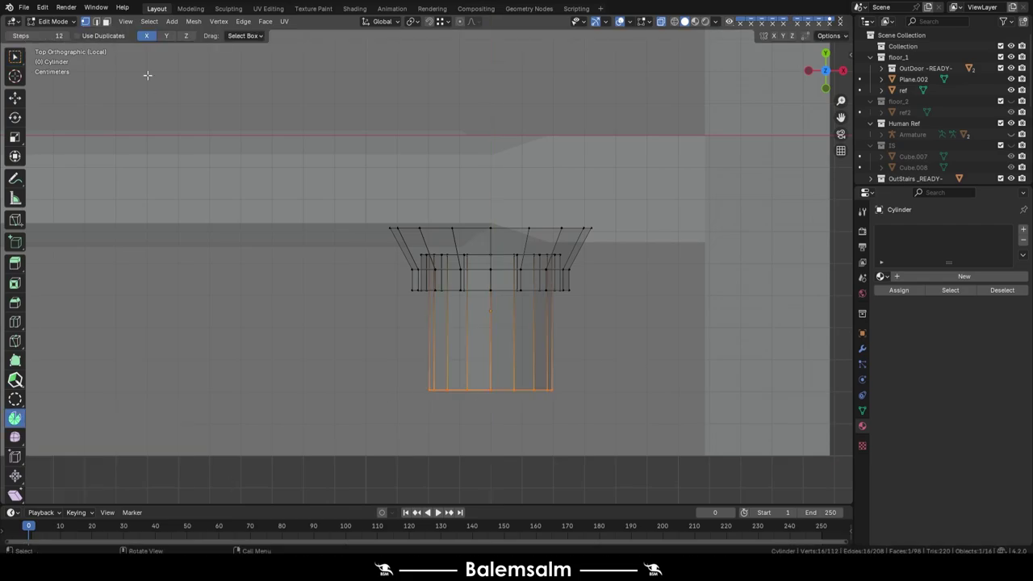
scroll(306, 171, "down", 3)
middle_click_drag(306, 170, 396, 266)
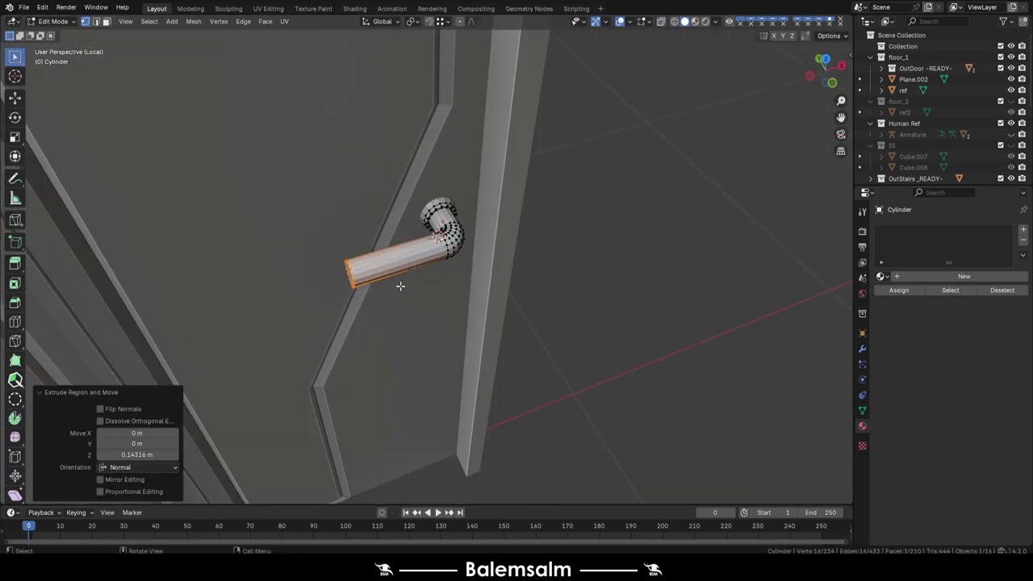
Scale a section of the handle stem to shape the lever
key("ctrl+f")
key("Escape")
middle_click_drag(345, 240, 419, 267)
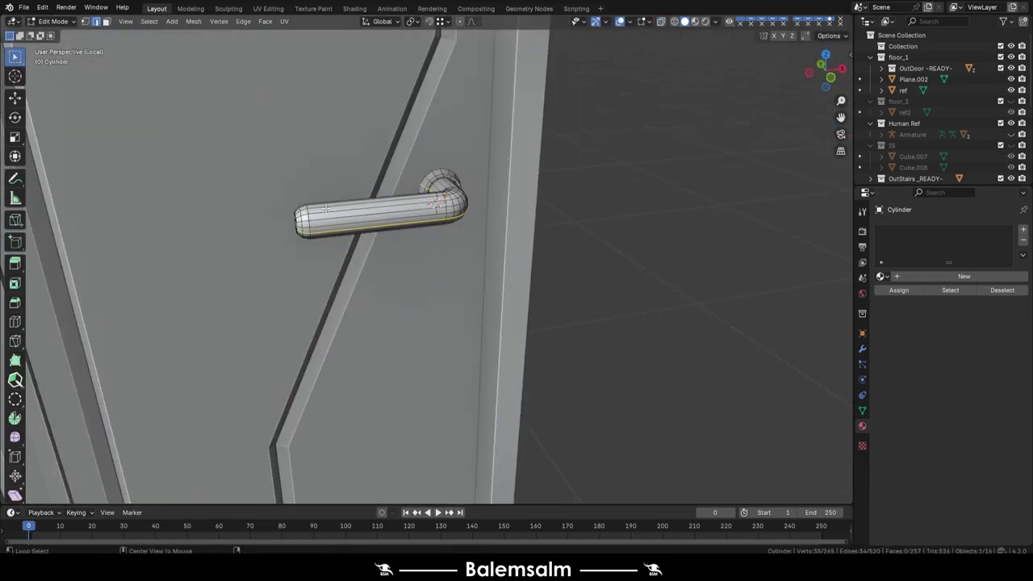
key("KP_1")
key("s")
left_click(364, 221)
middle_click_drag(363, 222, 481, 327)
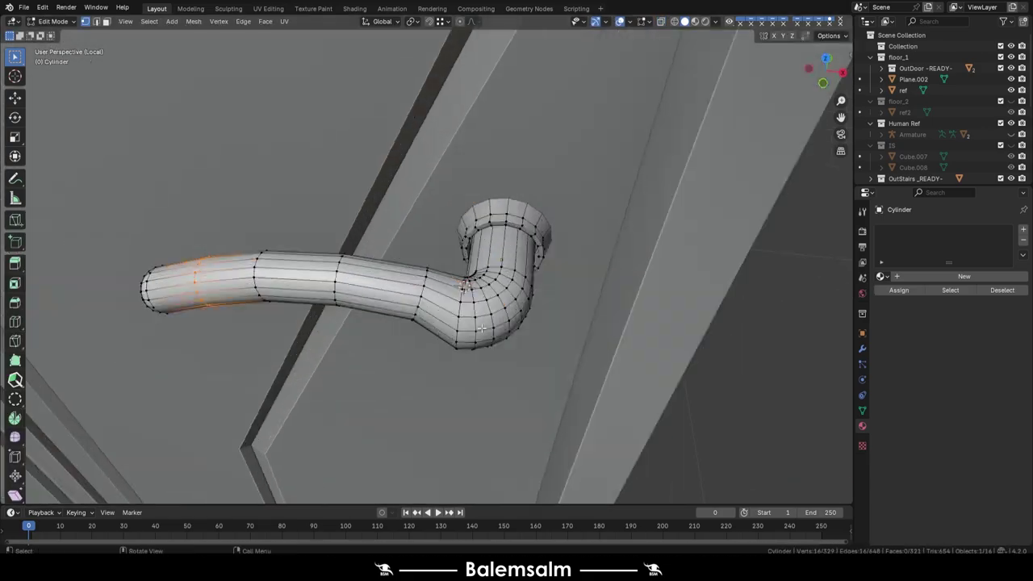
Select the handle's rim loop, then extrude and scale the end cap into the keyhole plate
key("alt+z")
middle_click_drag(504, 368, 514, 245)
left_click(513, 245, "alt")
key("alt+z")
key("e")
left_click(482, 335)
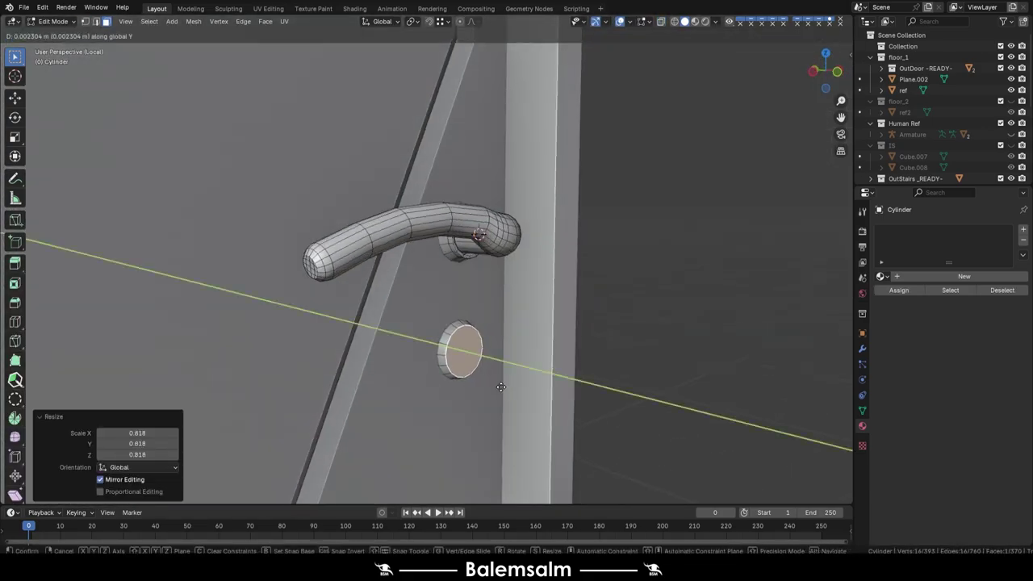
key("KP_Decimal")
key("s")
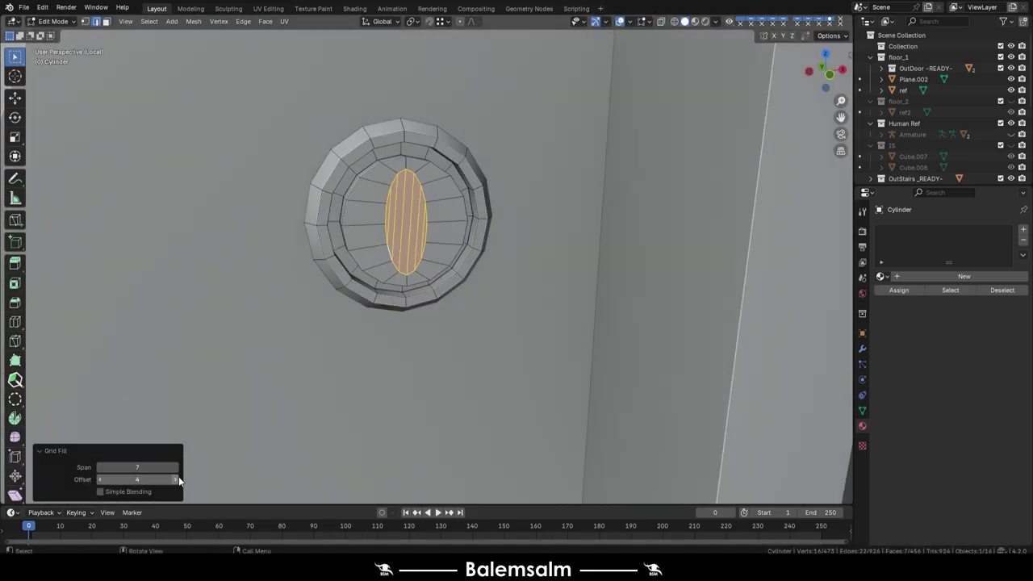
Undo the keyhole grid fill and select a vertex on the keyhole rim in front view
key("ctrl+z")
key("KP_1")
left_click(415, 174)
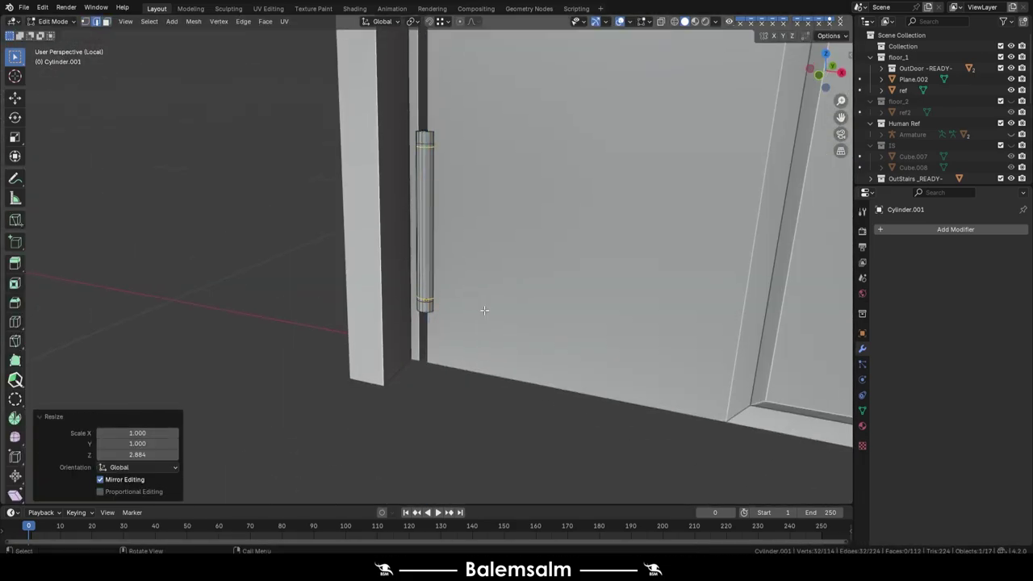
Leave Edit Mode and select the door leaves to review the hinges on the left edge
key("Tab")
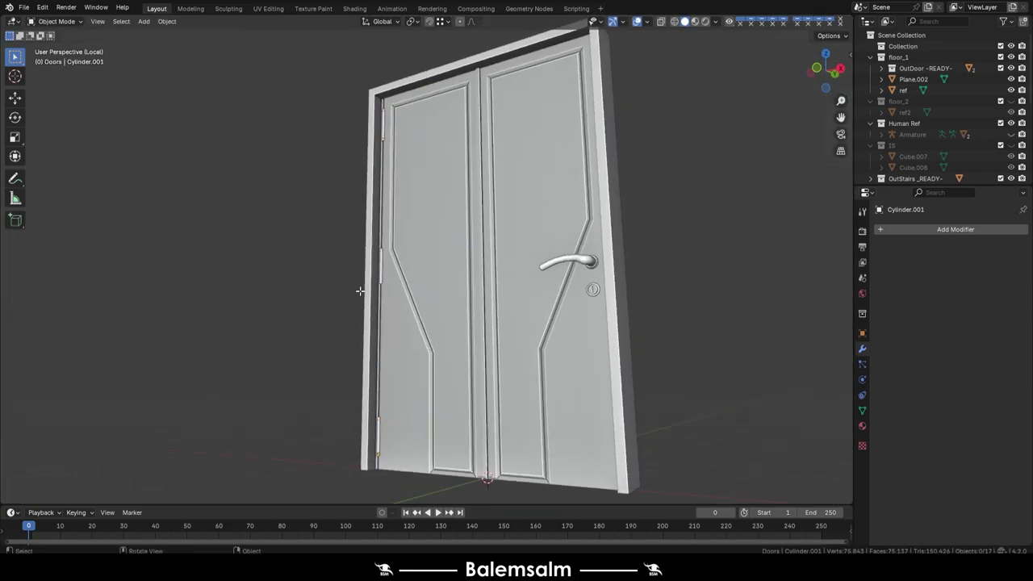
left_click(376, 298)
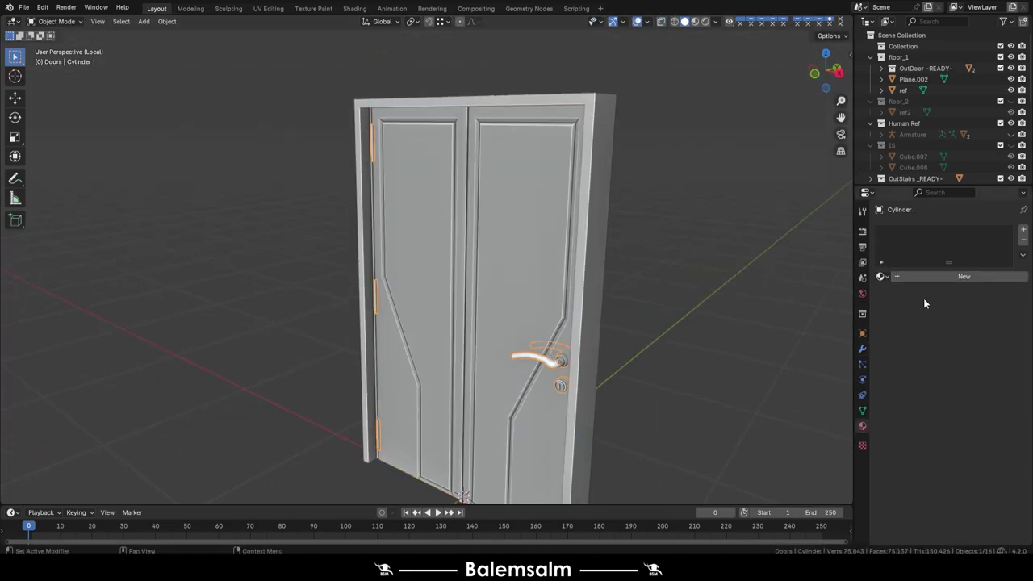
Create a new material for the door part and name it '2024'
left_click(931, 276)
double_click(931, 276)
type("2024")
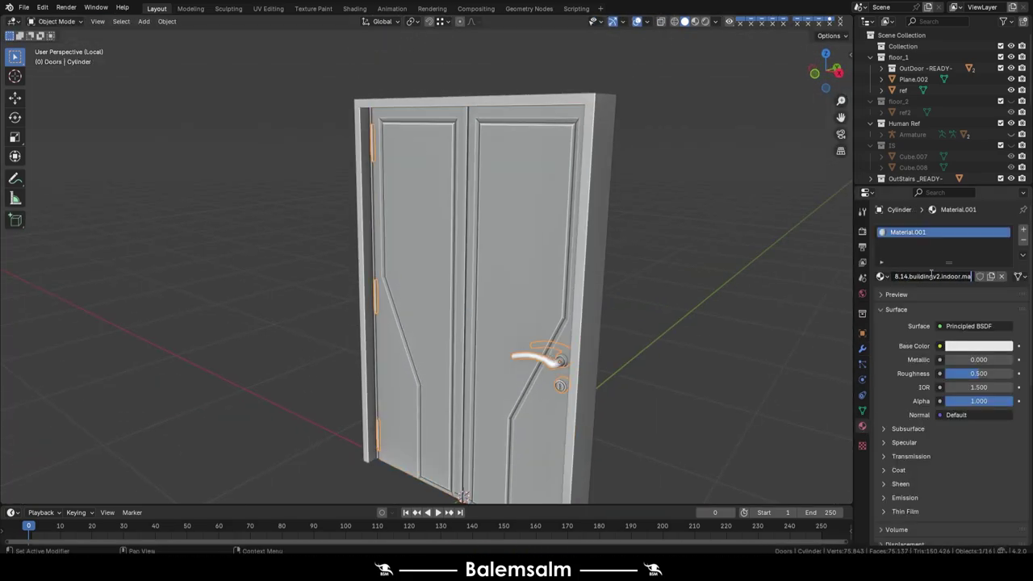
key("Return")
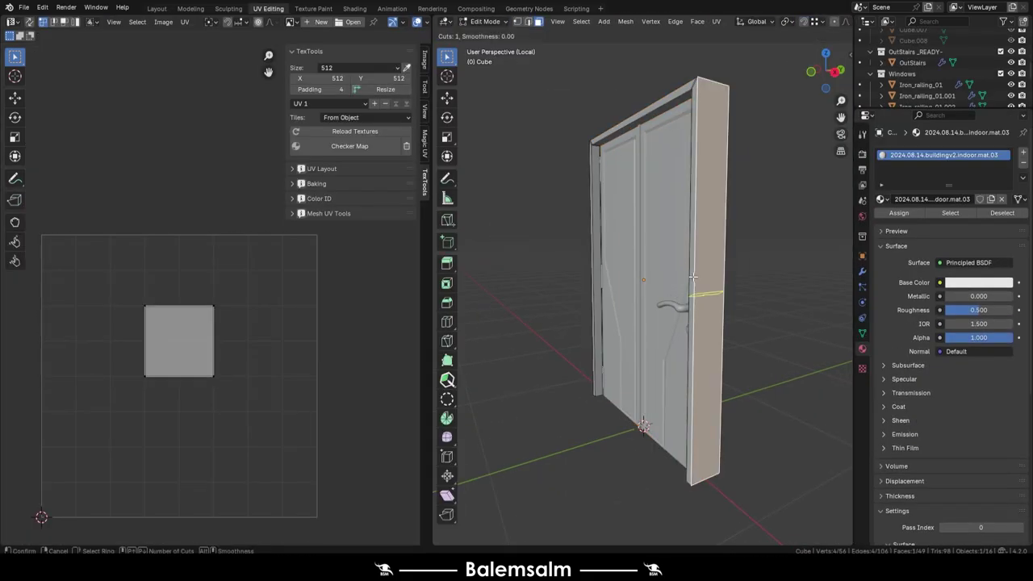
Smart UV Project the whole door frame mesh and turn off the checker preview texture
key("Tab")
key("Tab")
key("a")
key("u")
left_click(701, 273)
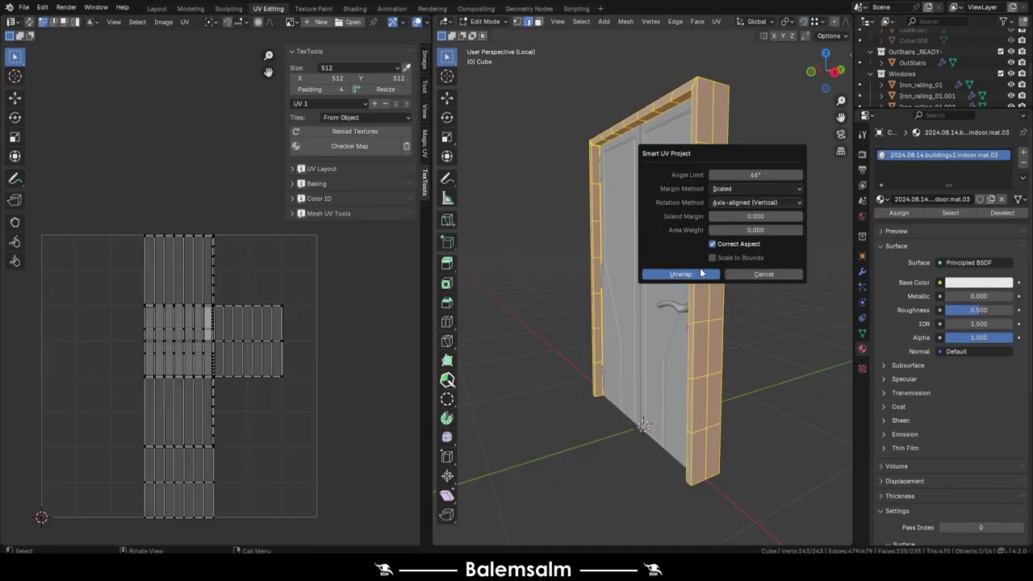
left_click(701, 273)
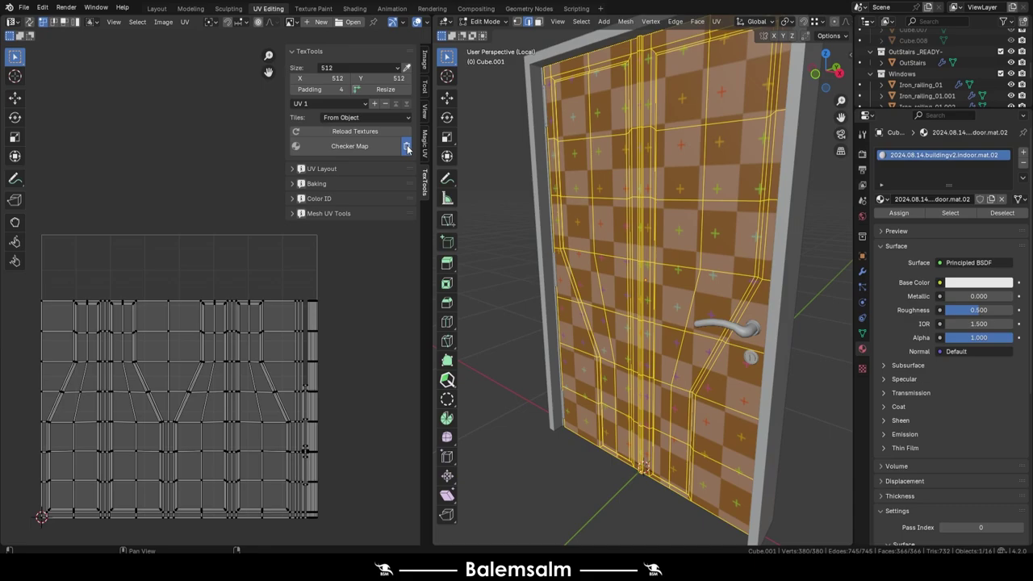
left_click(408, 149)
scroll(60, 297, "up", 3)
scroll(184, 188, "up", 2)
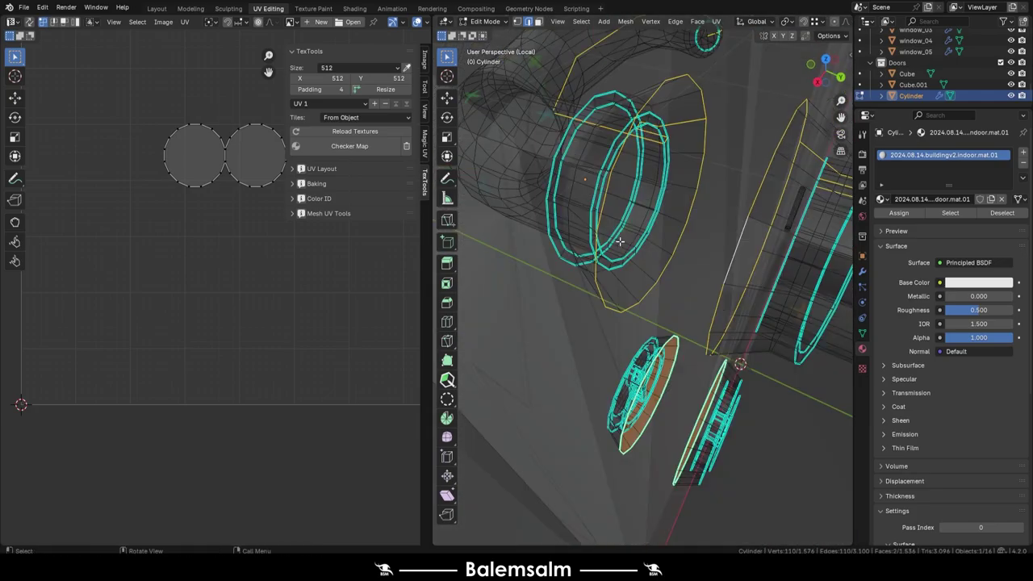
key("a")
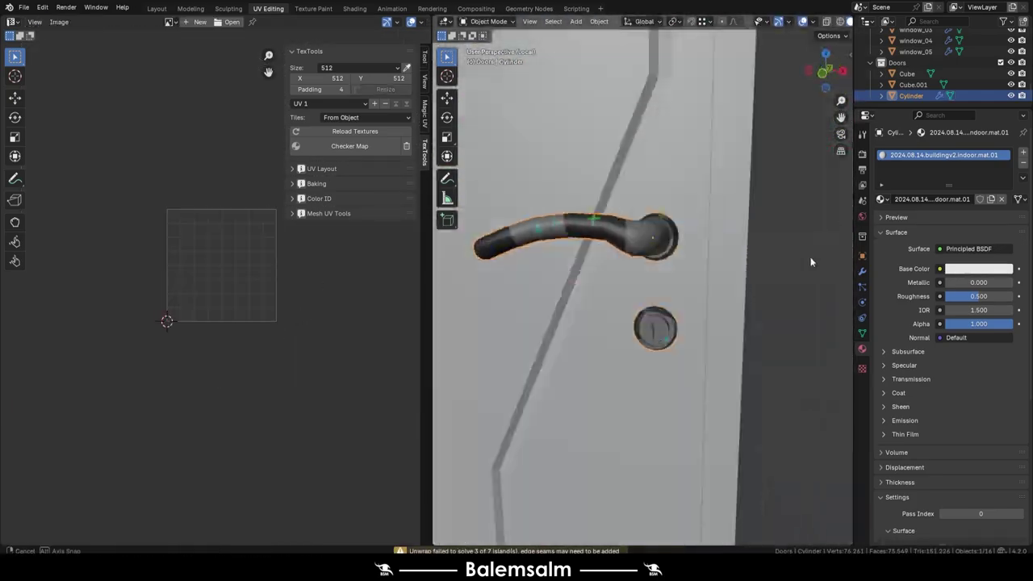
Bring up the Quick Favorites menu to continue unwrapping the door hardware
key("q")
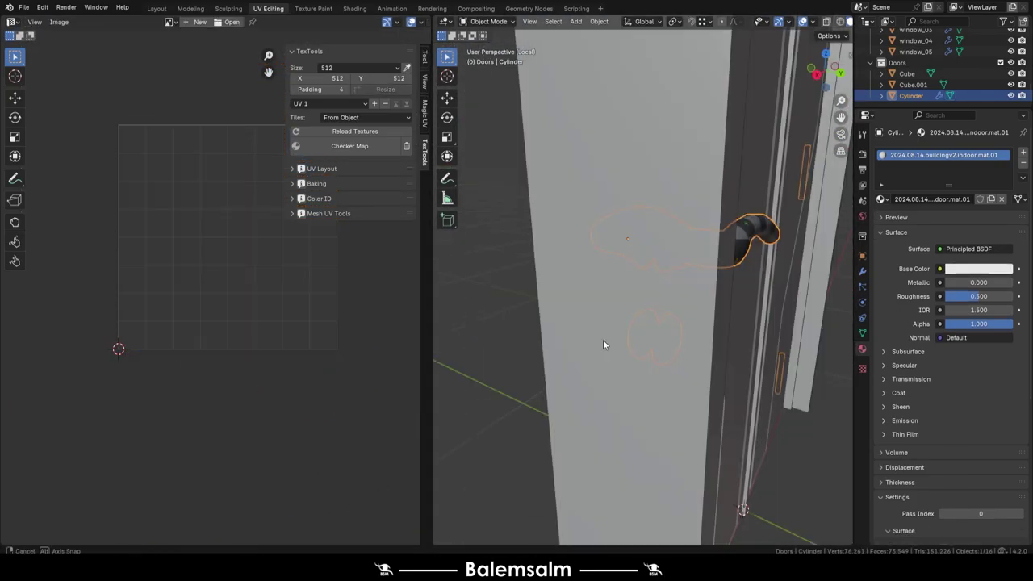